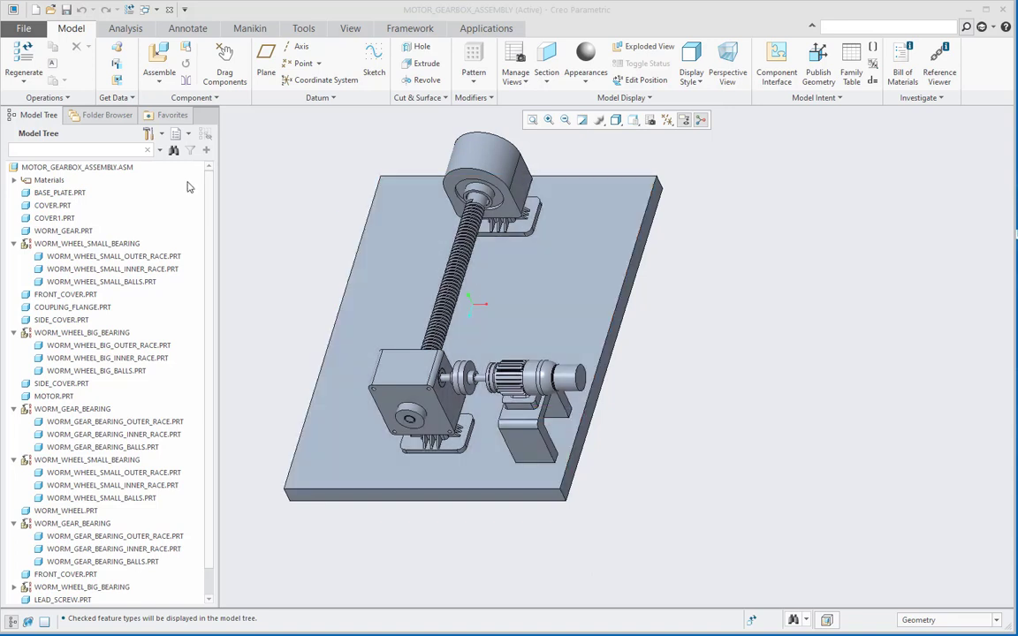
Add the PTC_MATERIAL_NAME model parameter as a column in the model tree.
left_click(161, 134)
left_click(219, 167)
left_click(460, 242)
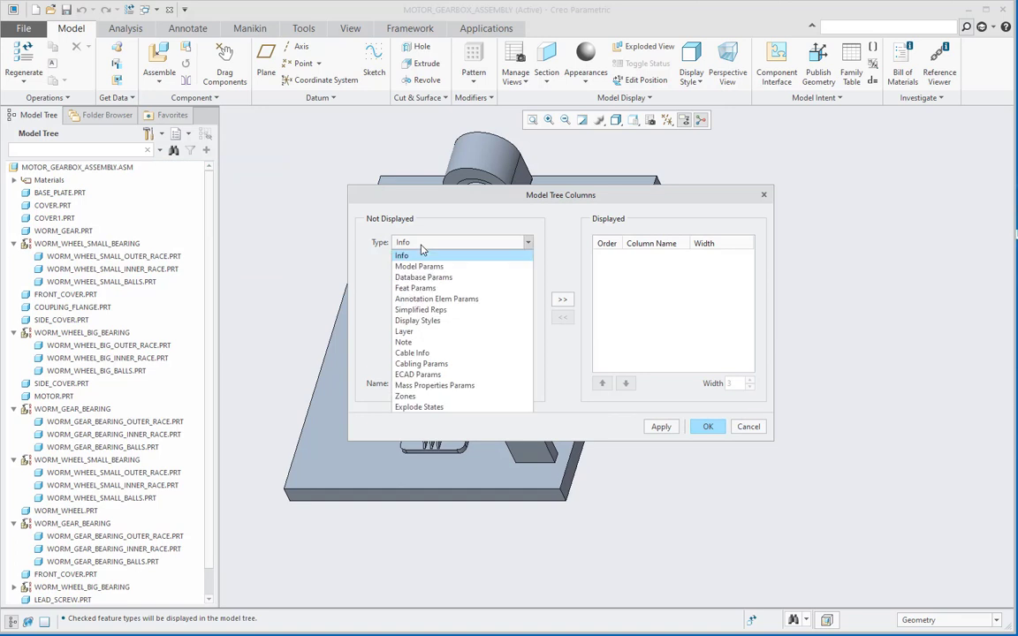
left_click(419, 266)
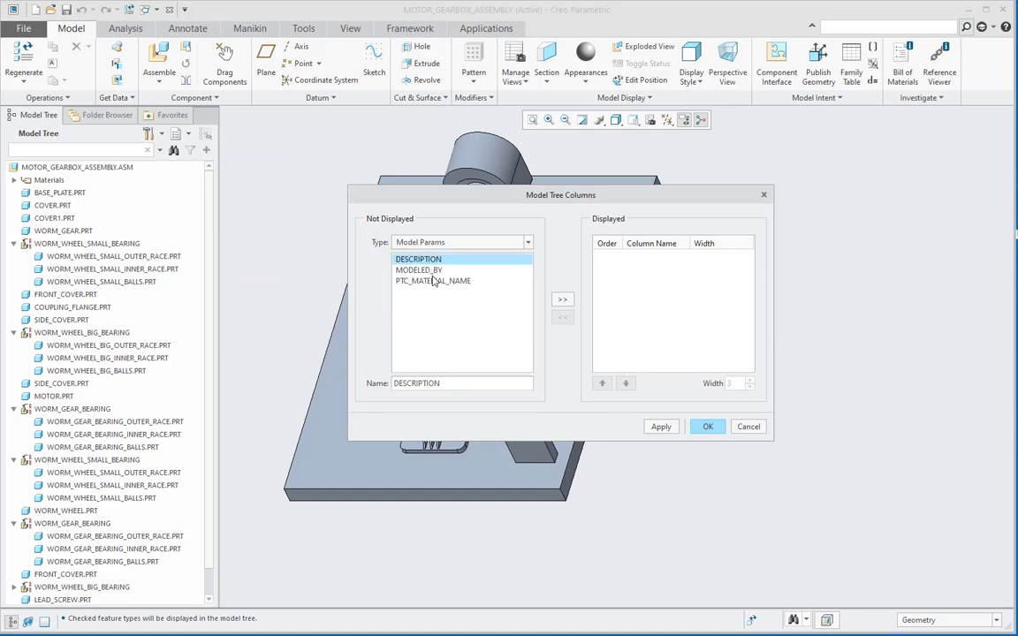
left_click(430, 281)
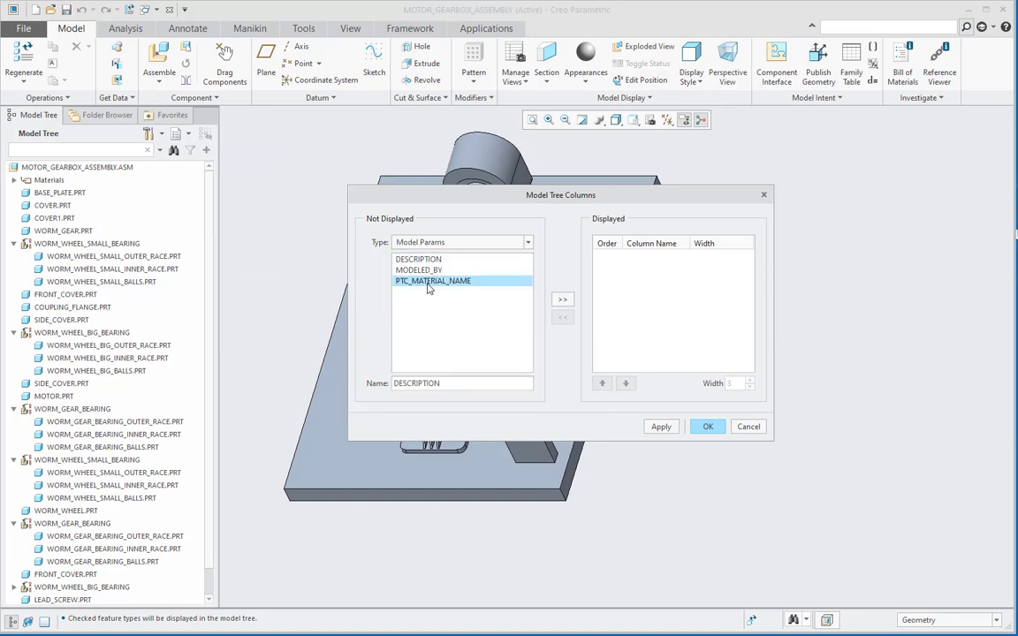
left_click(561, 300)
left_click(710, 430)
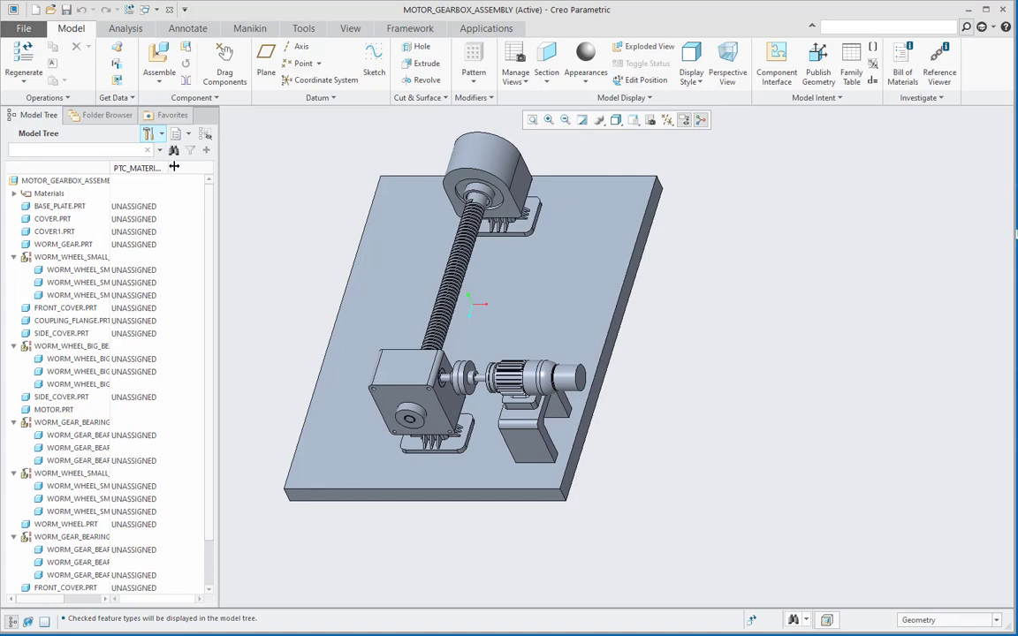
Widen the material column, tree panel and name column so full part names show beside UNASSIGNED.
left_click_drag(164, 168, 195, 168)
left_click_drag(215, 212, 261, 229)
scroll(245, 335, "down", 2)
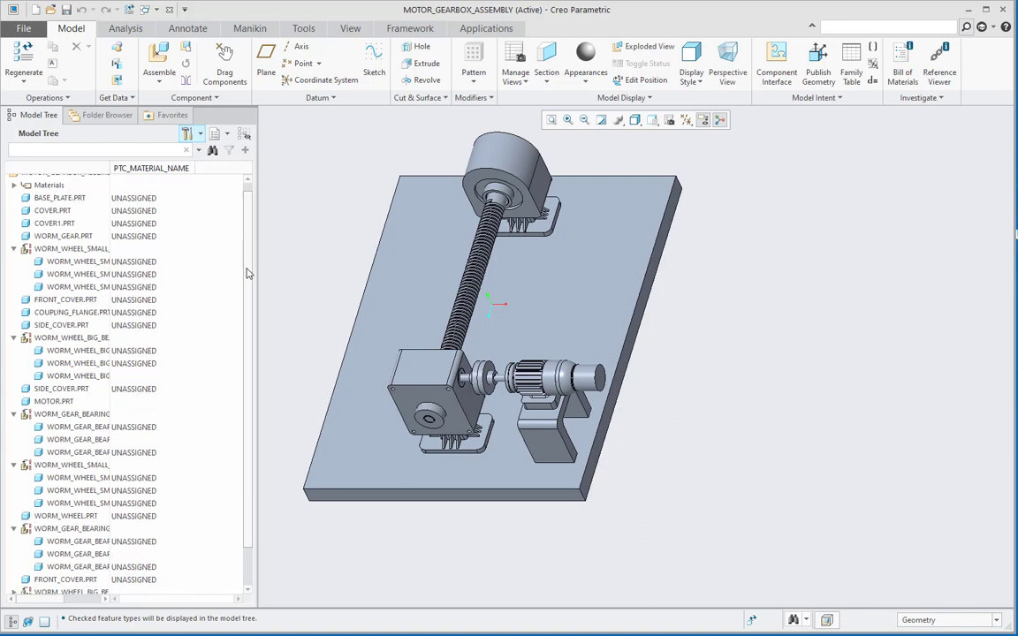
scroll(245, 336, "up", 2)
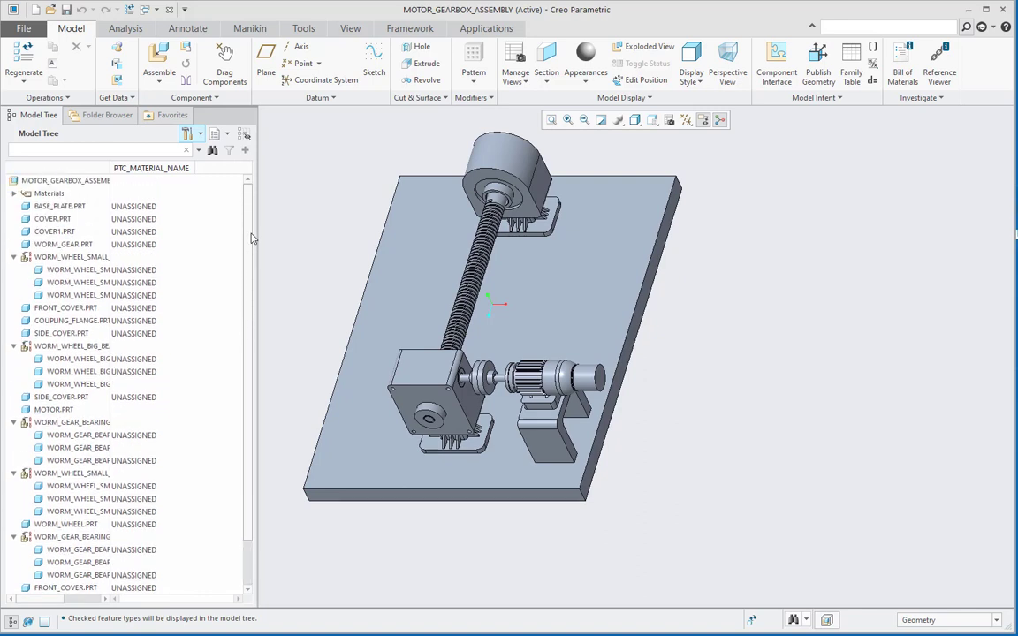
left_click_drag(111, 168, 157, 168)
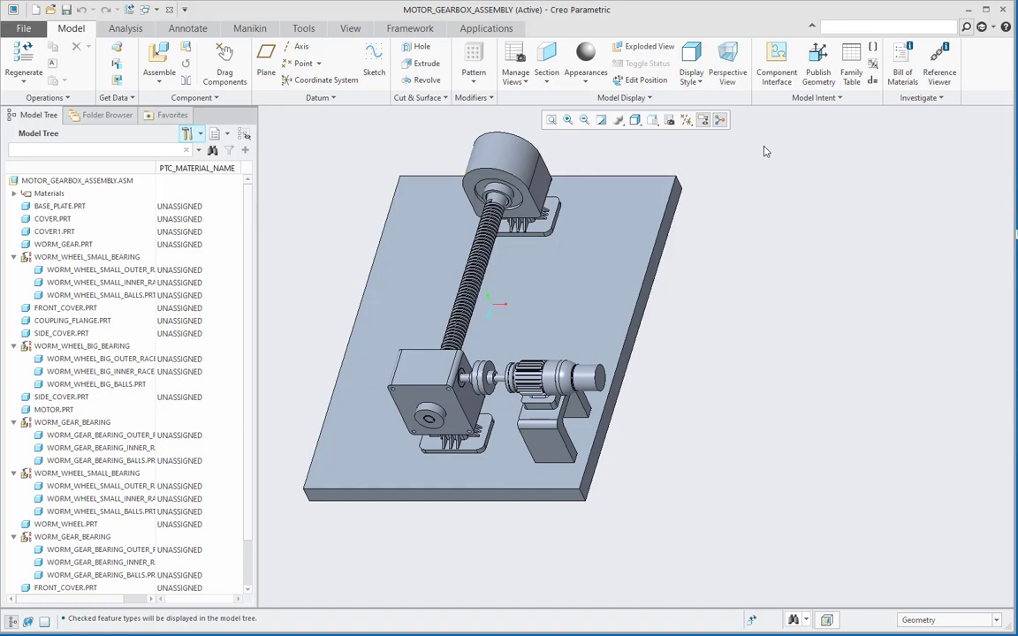
Find Mapkeys through the 'map' command search and create a new mapkey with shortcut ma.
left_click(853, 29)
type("map")
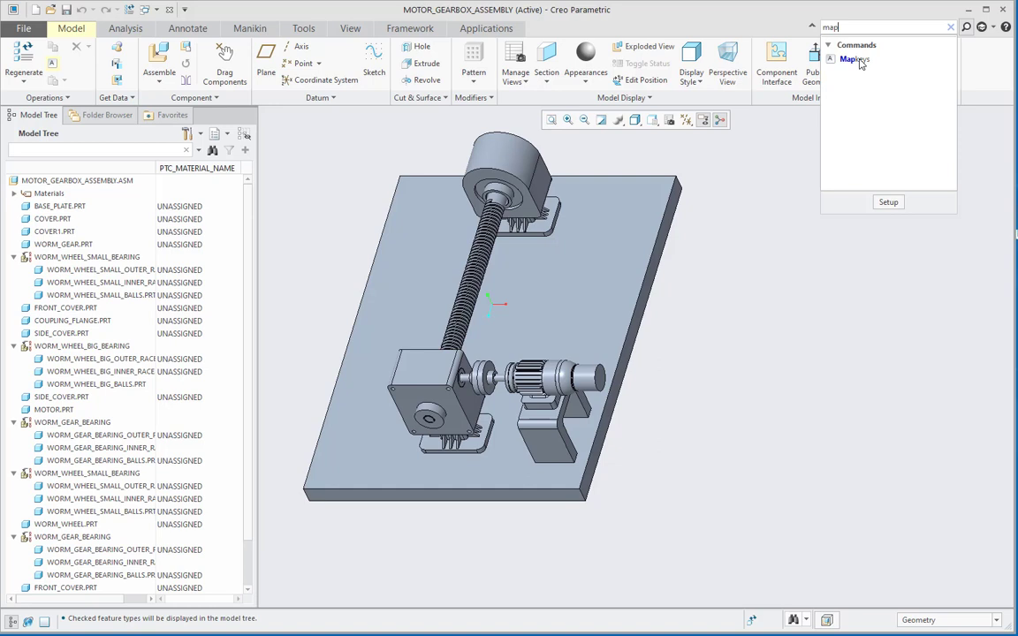
left_click(854, 59)
left_click_drag(857, 88, 823, 87)
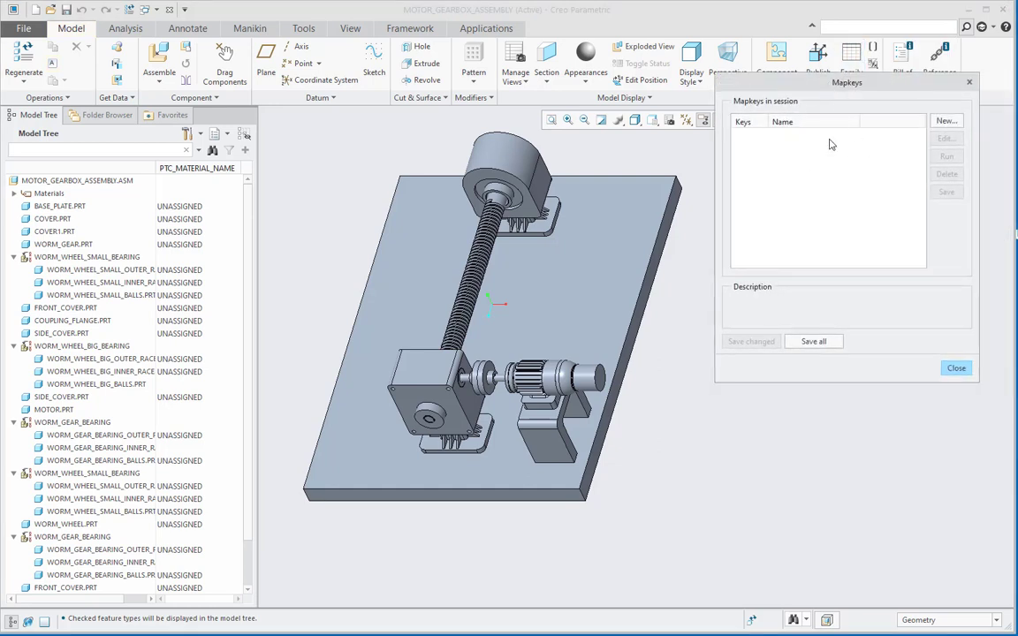
left_click(944, 122)
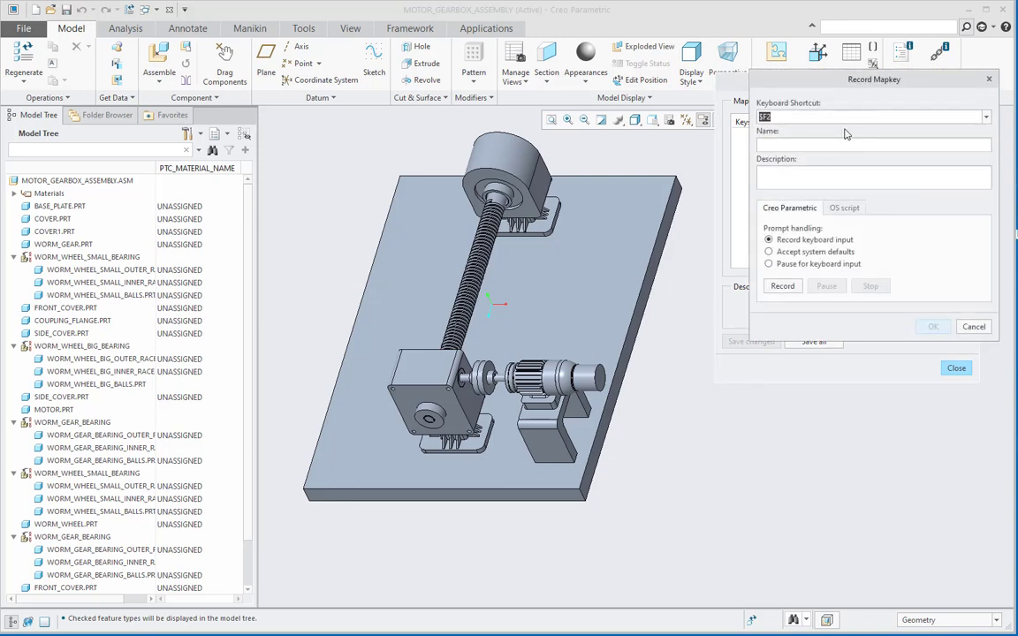
type("ma")
key("shift+Home")
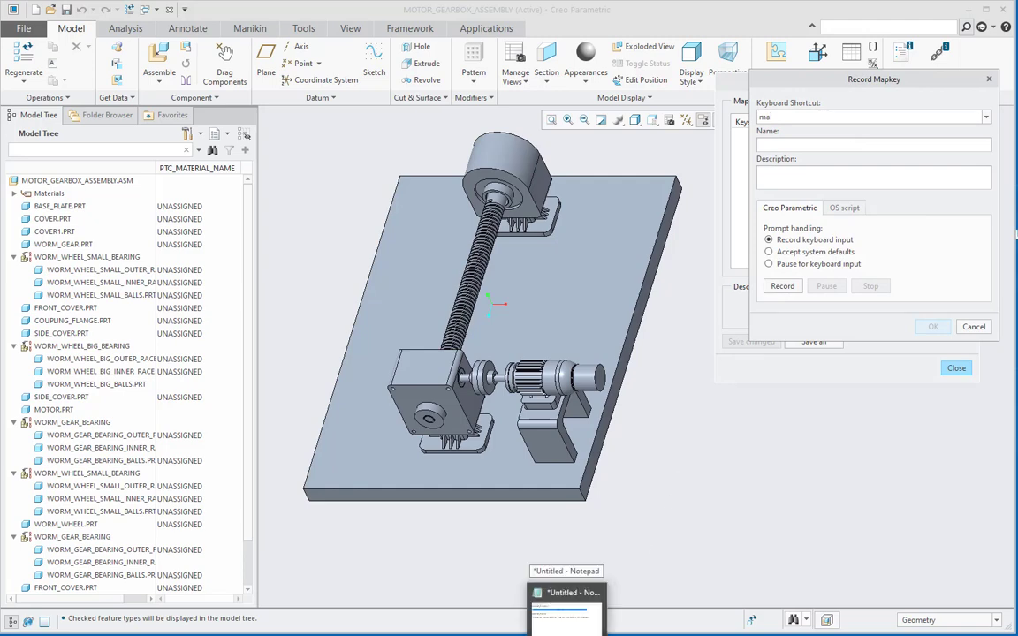
Copy Material_Assignment from the Notepad notes into the mapkey's Name field.
left_click(511, 548)
left_click_drag(317, 49, 220, 49)
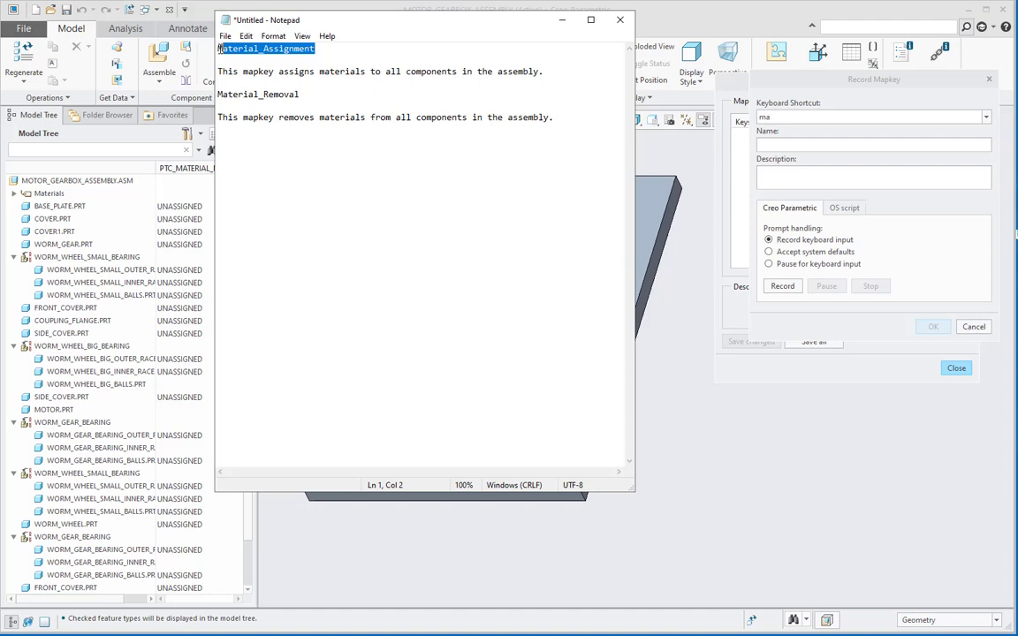
right_click(220, 48)
left_click(246, 86)
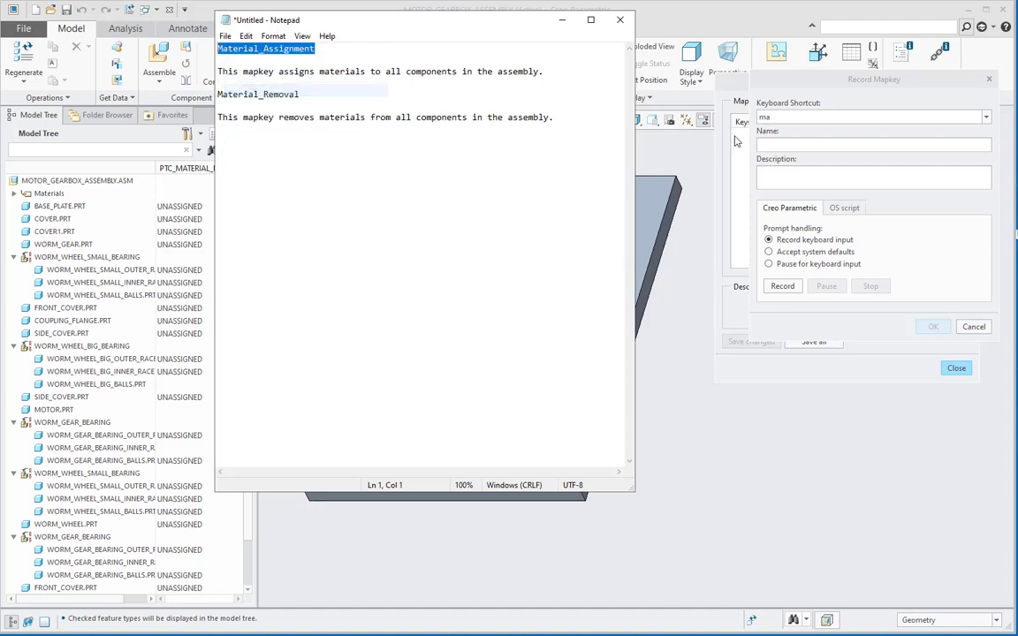
left_click(783, 146)
key("ctrl+v")
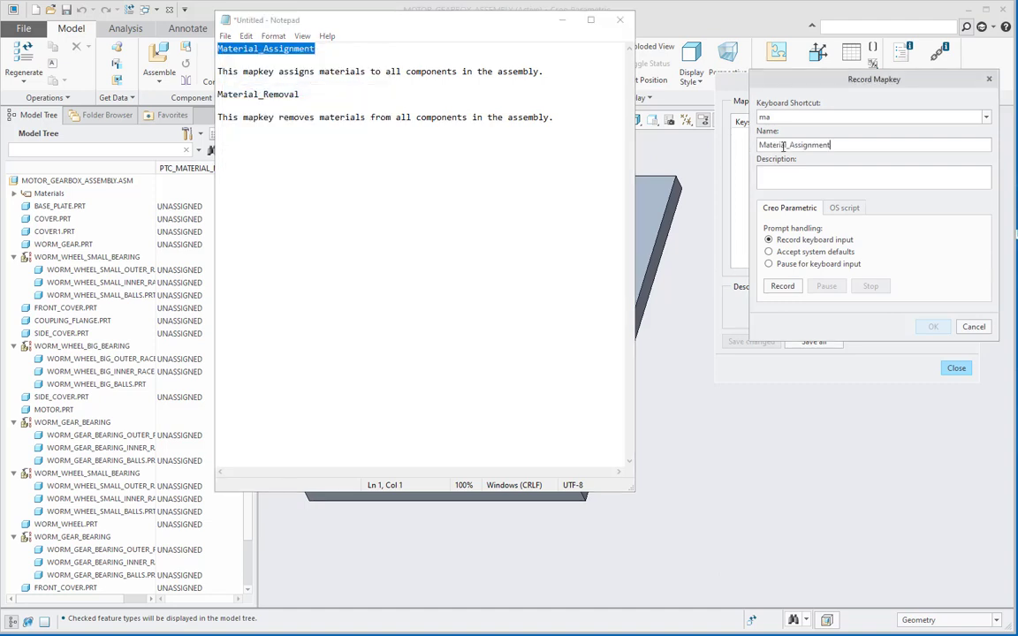
Paste the material-assignment description sentence into the Description field and minimize Notepad.
left_click_drag(555, 71, 201, 66)
right_click(245, 84)
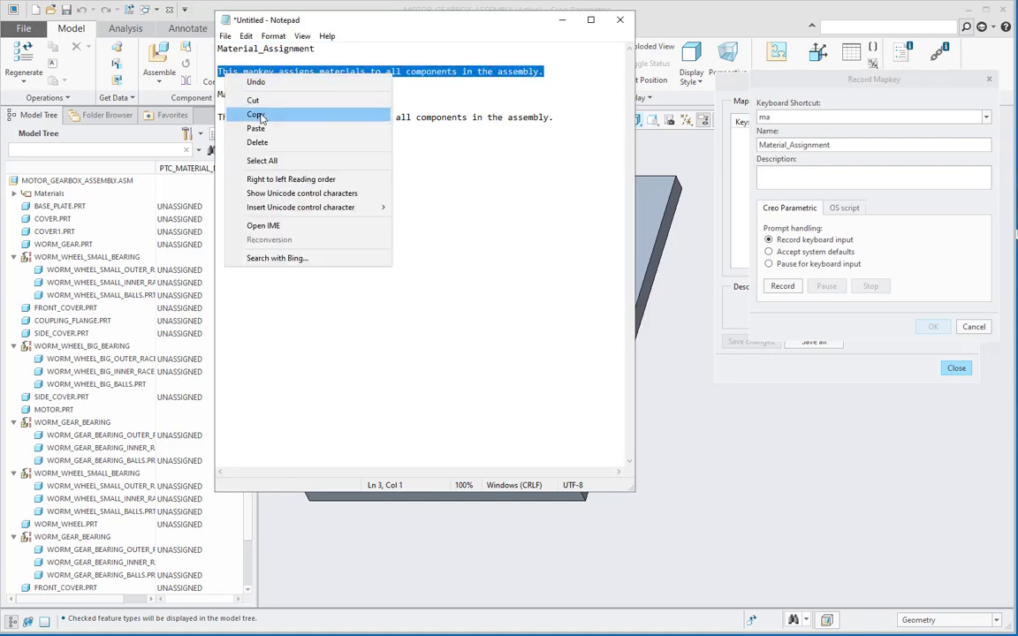
left_click(255, 113)
left_click(785, 174)
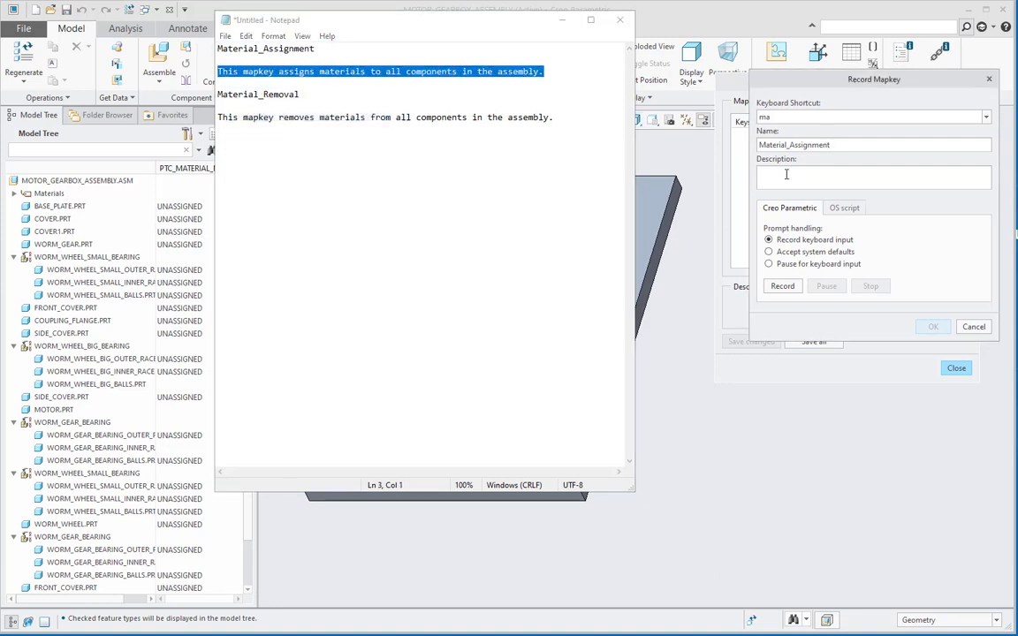
key("ctrl+v")
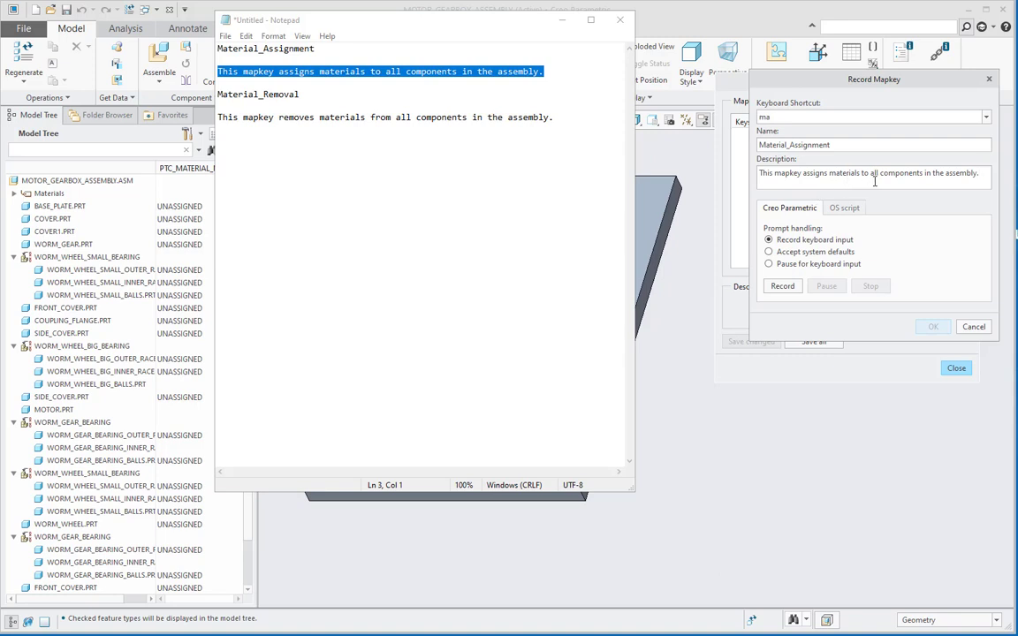
left_click(561, 19)
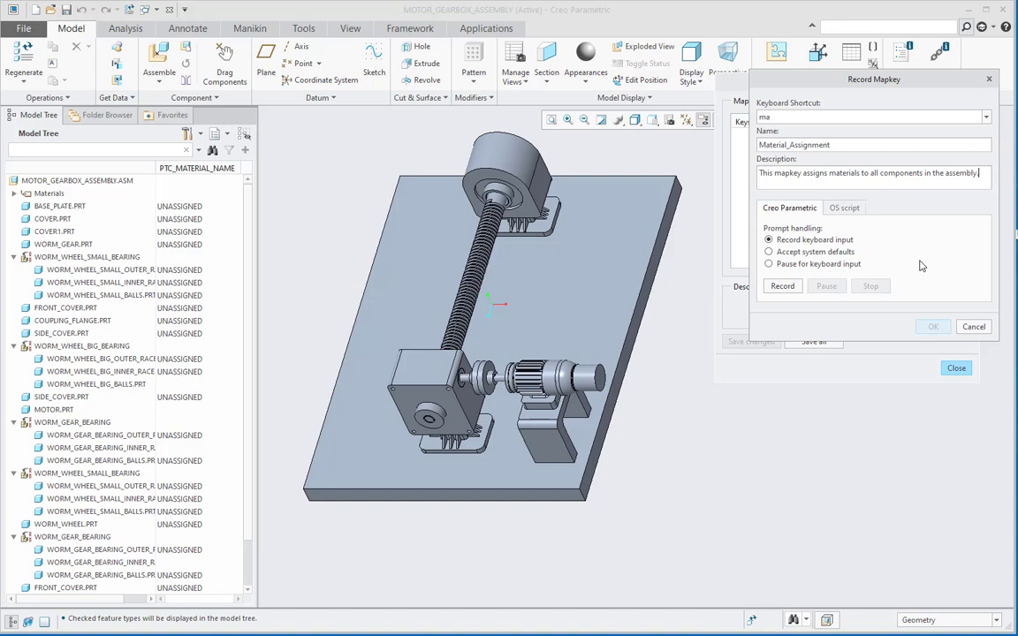
With BASE_PLATE.PRT selected, start recording the mapkey and open BASE_PLATE.PRT in its own window.
left_click(58, 206)
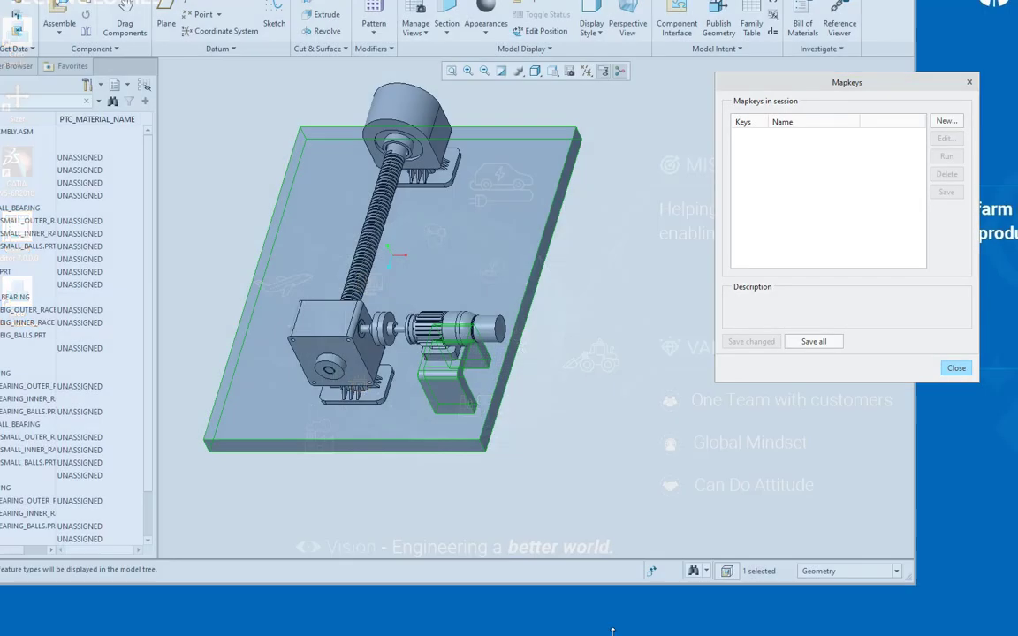
left_click(536, 605)
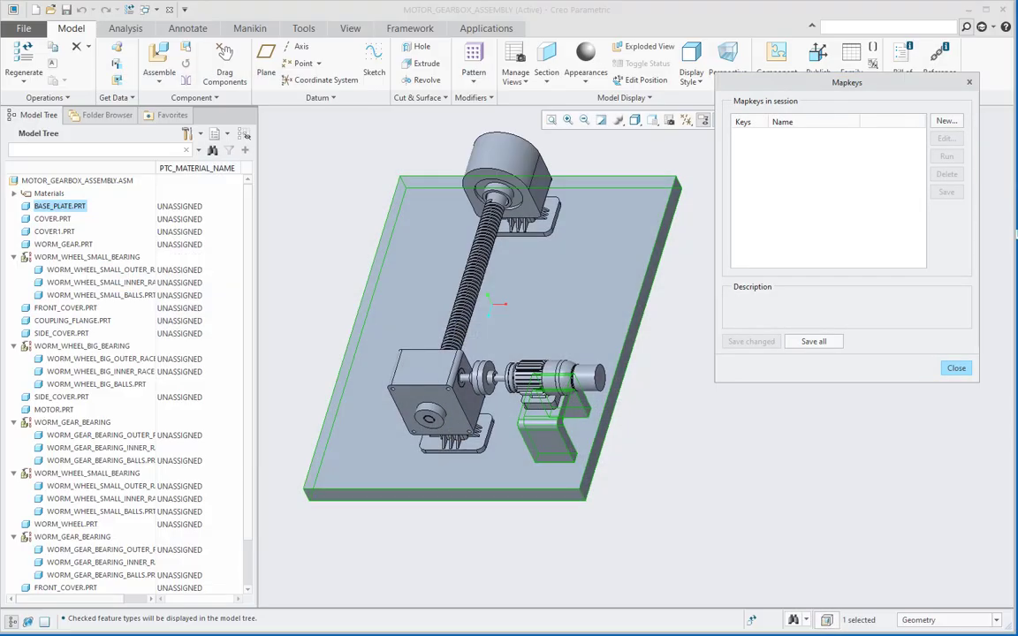
mouse_move(577, 629)
left_click(577, 548)
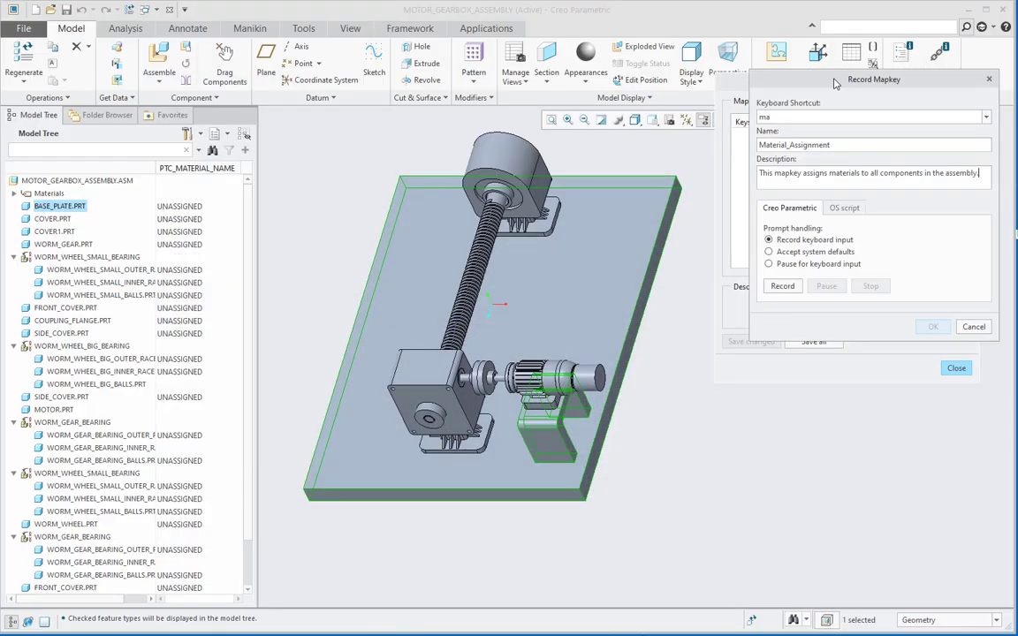
left_click_drag(835, 82, 805, 138)
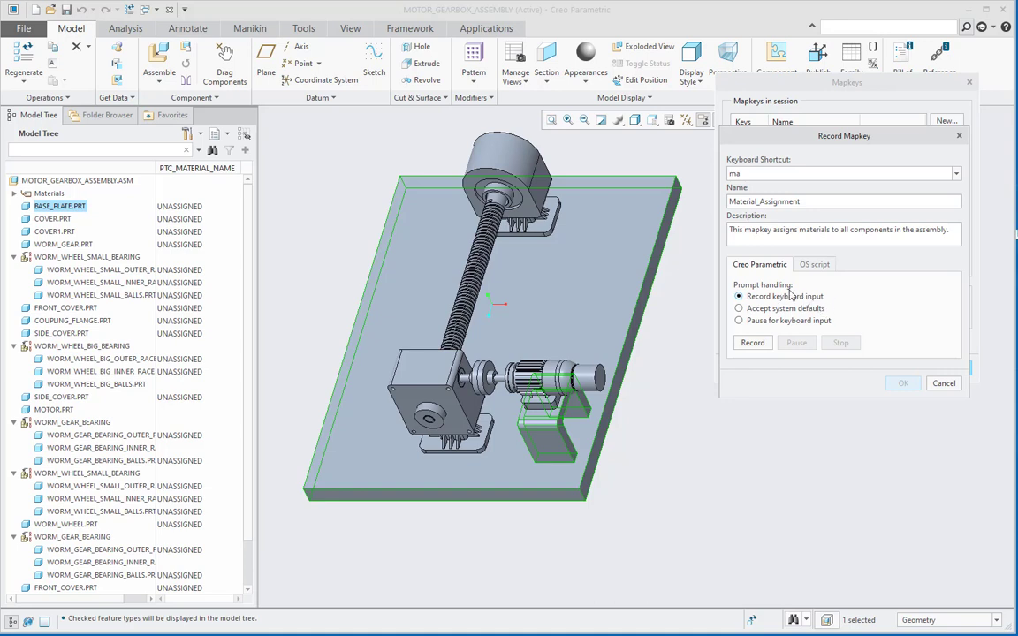
left_click(753, 343)
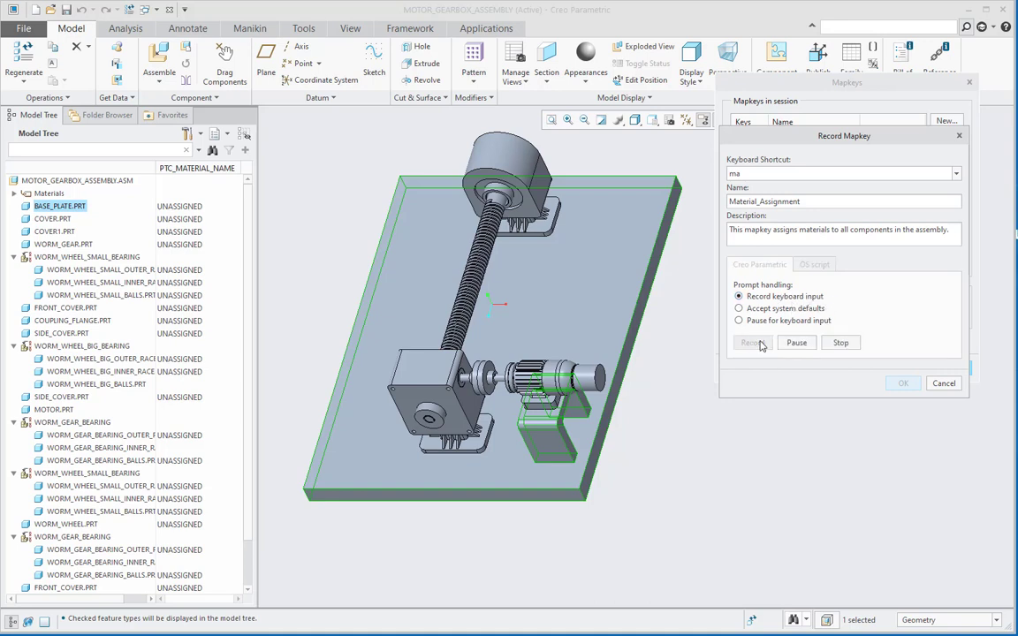
right_click(79, 212)
left_click(103, 168)
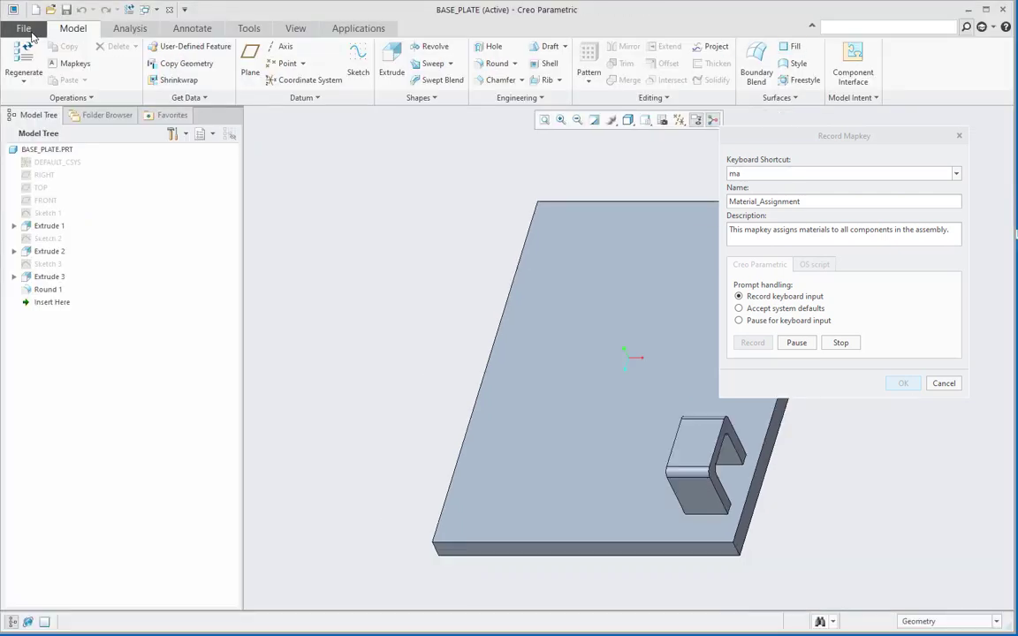
Open the base plate's Materials library from Model Properties and insert a 'Select Material' pause.
left_click(24, 28)
mouse_move(27, 217)
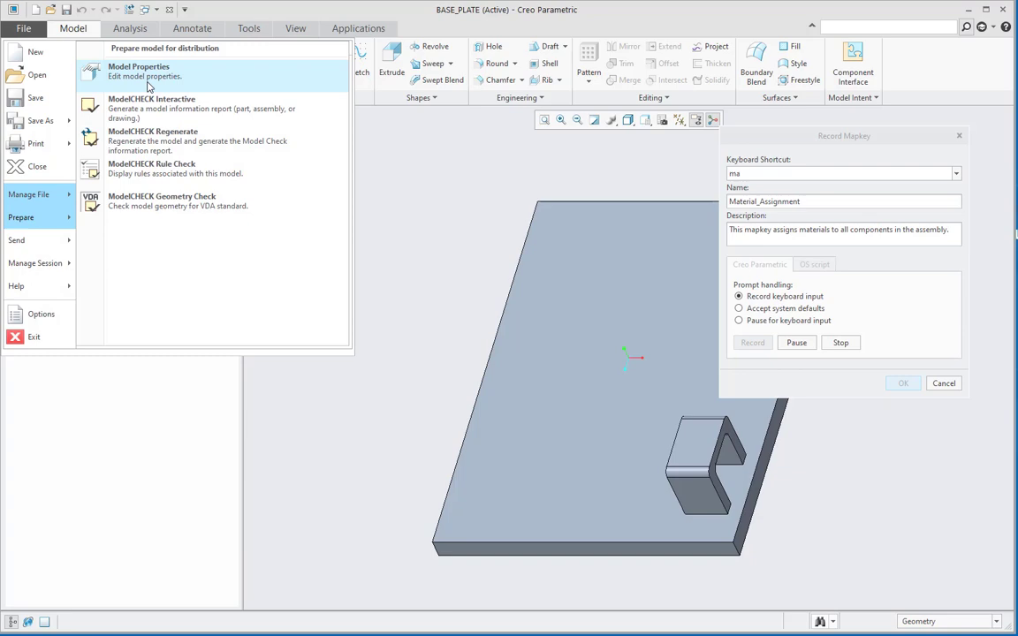
left_click(147, 79)
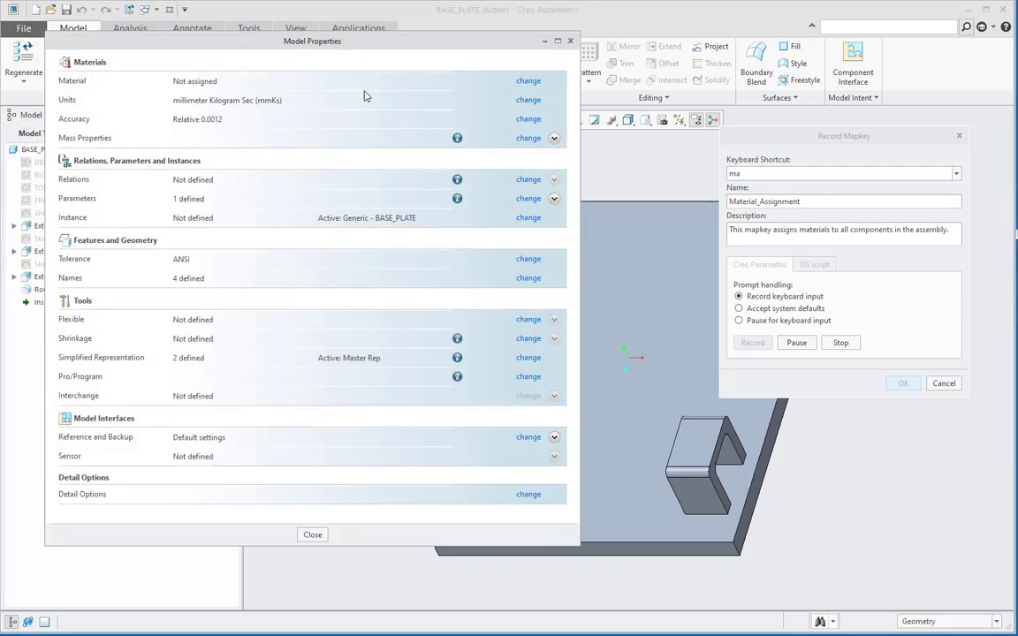
left_click(522, 83)
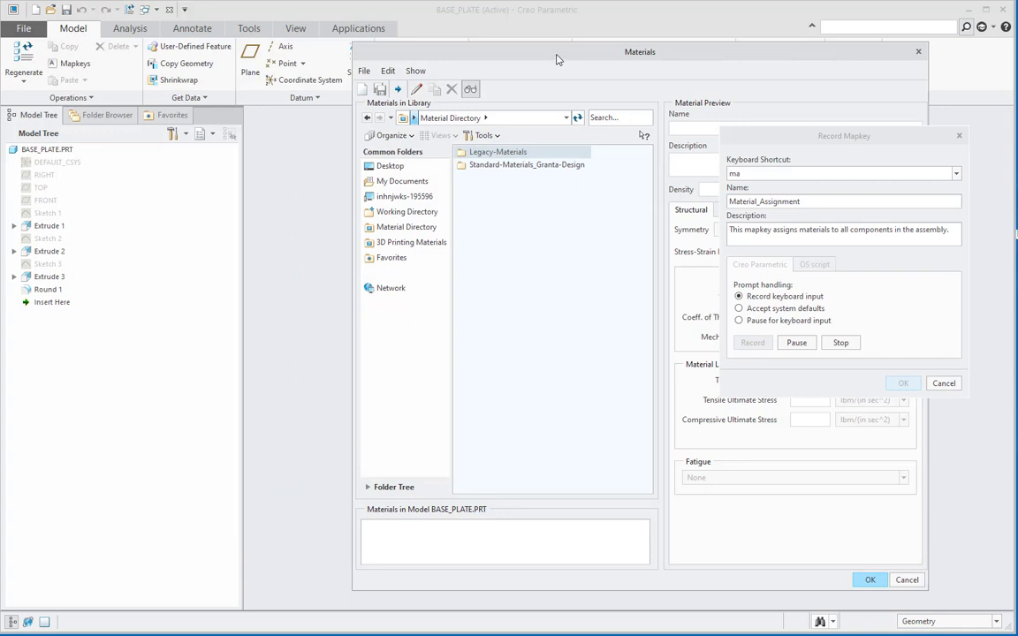
left_click_drag(556, 59, 421, 57)
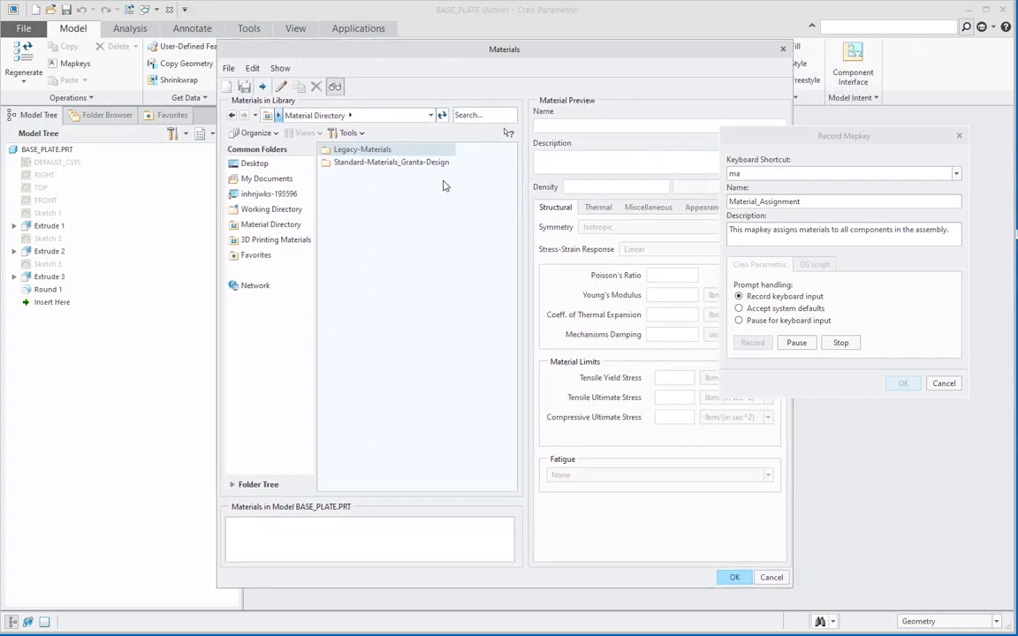
left_click(347, 115)
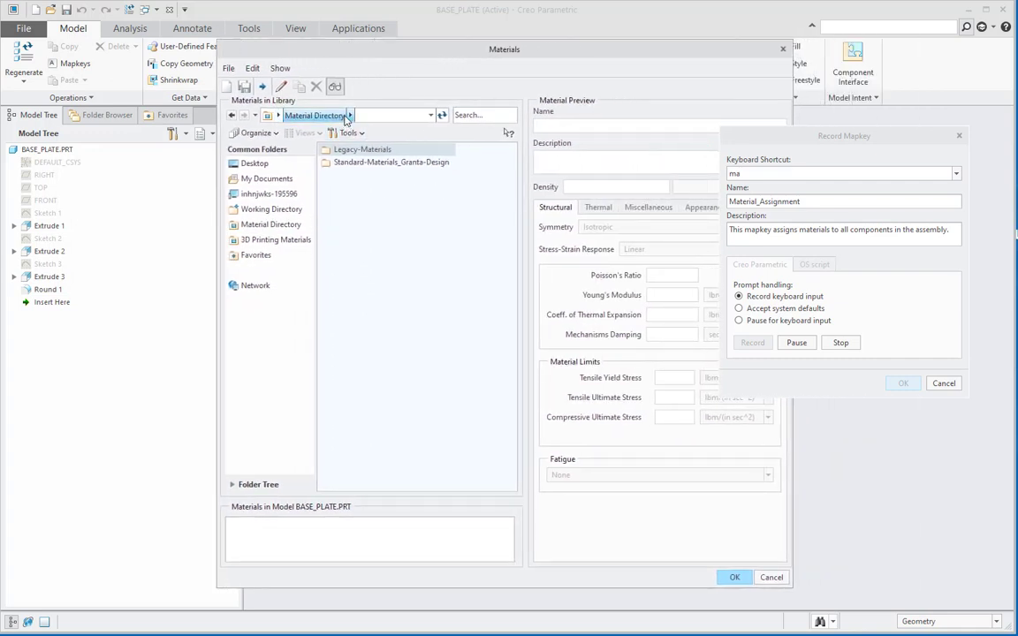
left_click(740, 321)
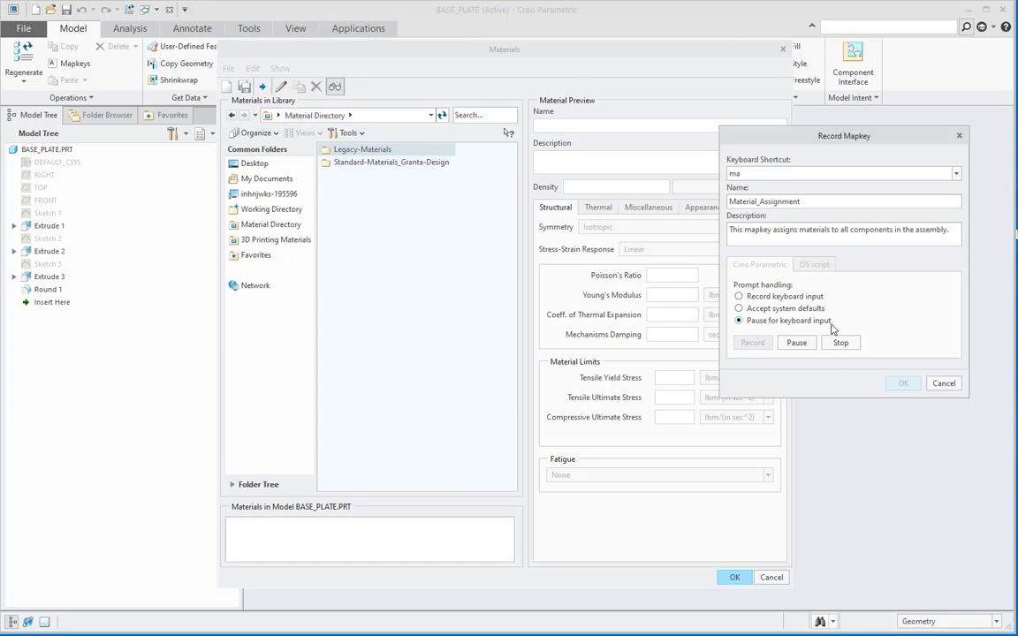
left_click(800, 347)
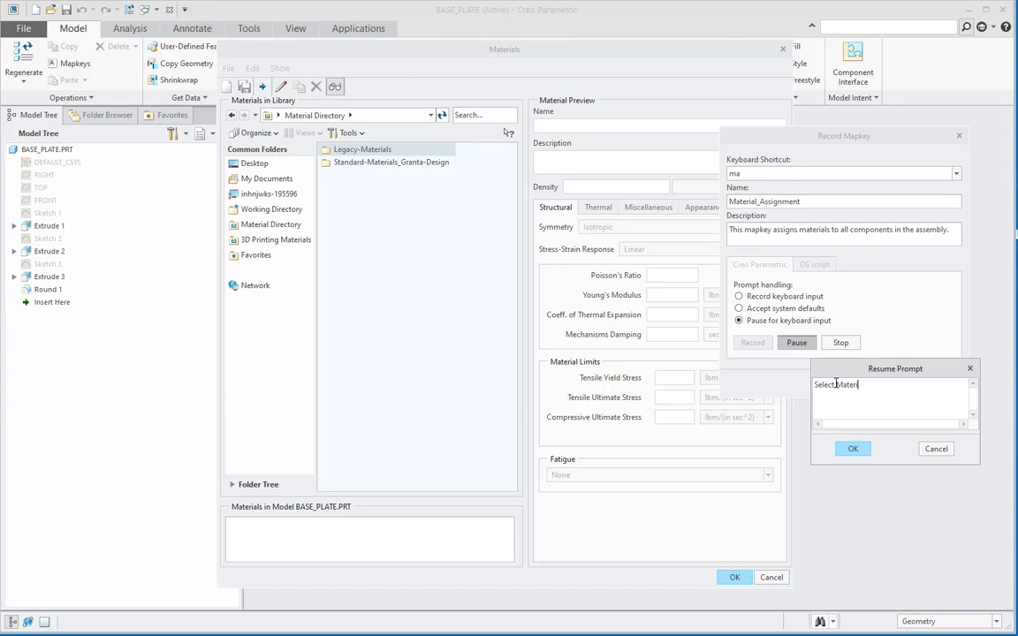
Confirm the pause prompt and assign steel.mtl from Legacy-Materials to BASE_PLATE.
left_click(853, 448)
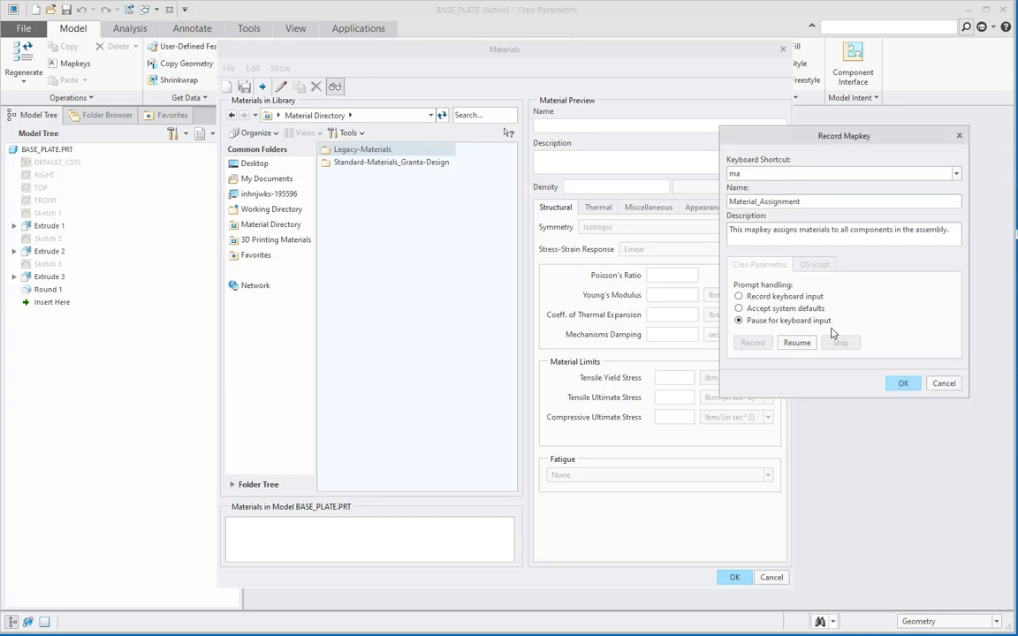
double_click(362, 150)
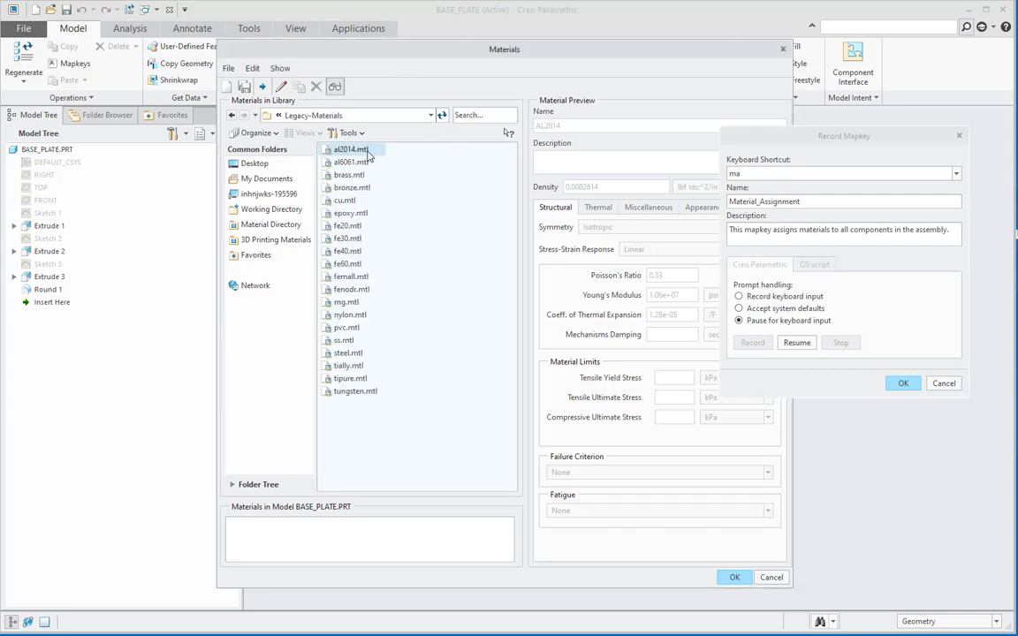
left_click(349, 354)
right_click(350, 356)
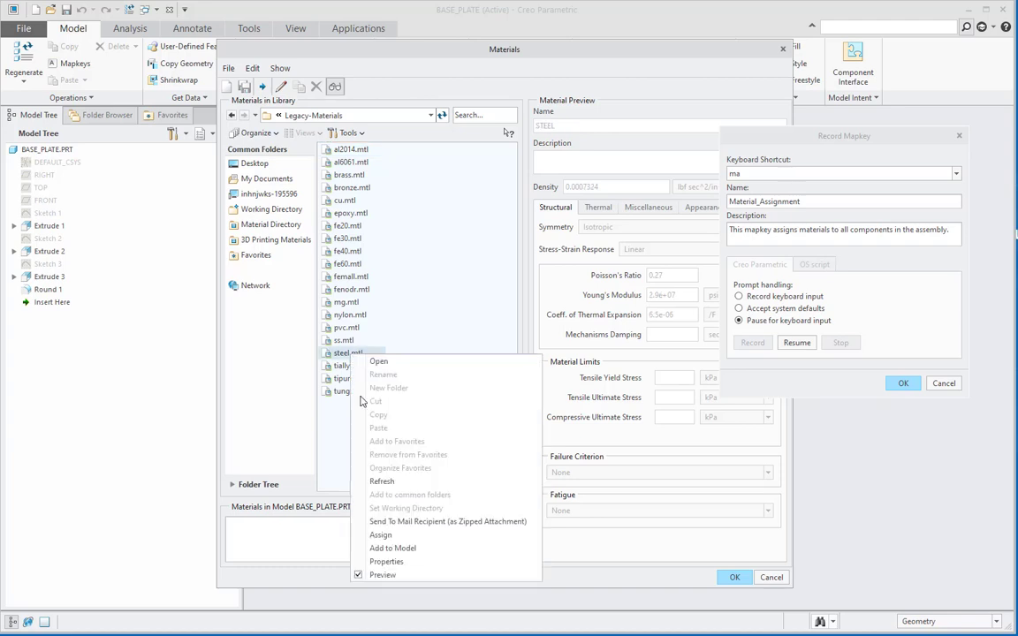
left_click(380, 535)
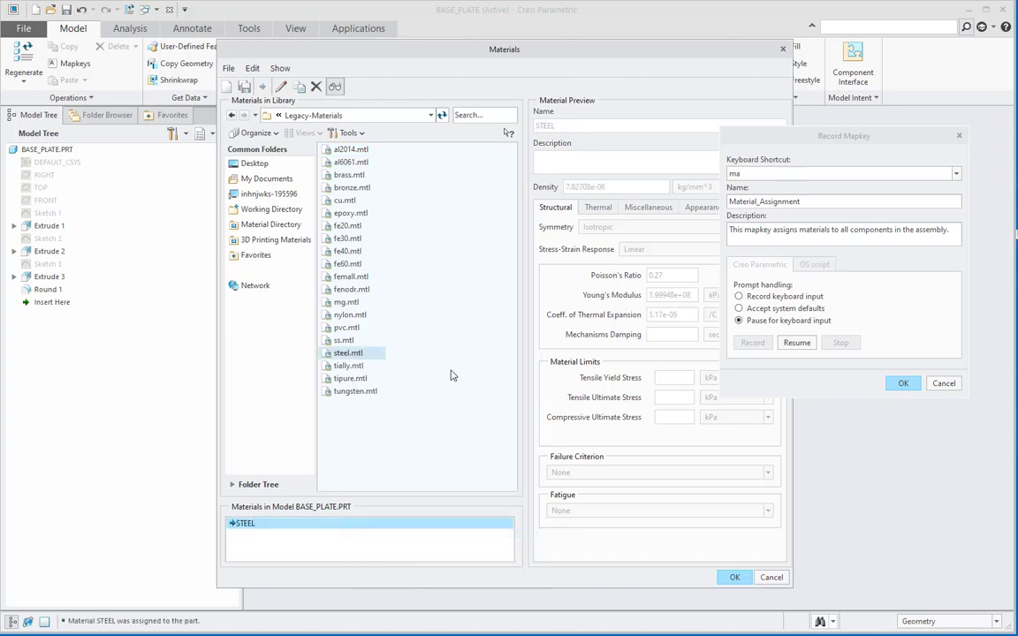
Resume recording, then close the Materials and Model Properties windows.
left_click(797, 343)
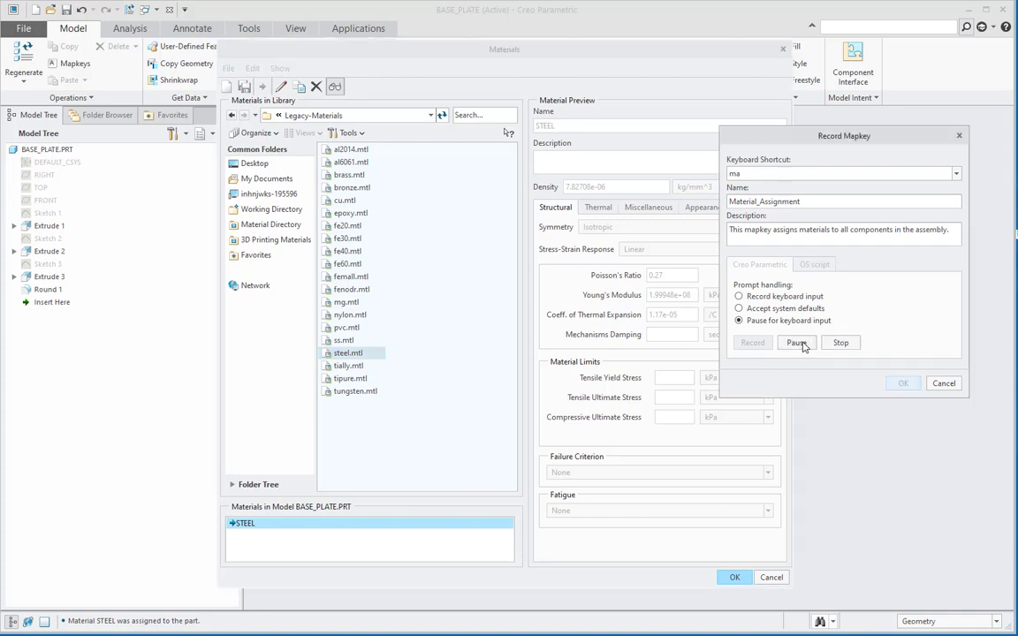
left_click(733, 578)
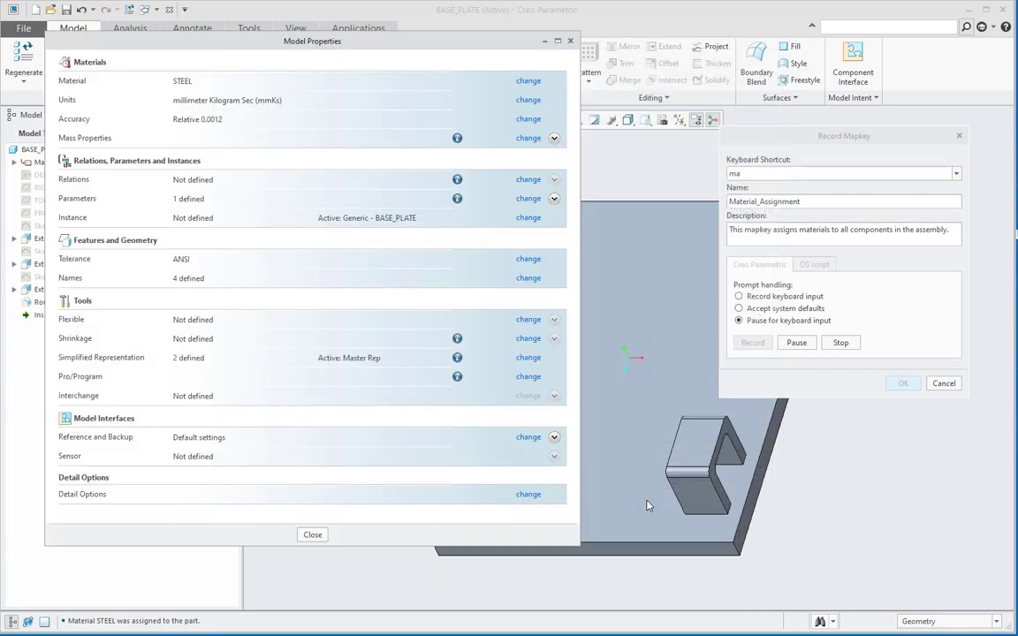
left_click(312, 535)
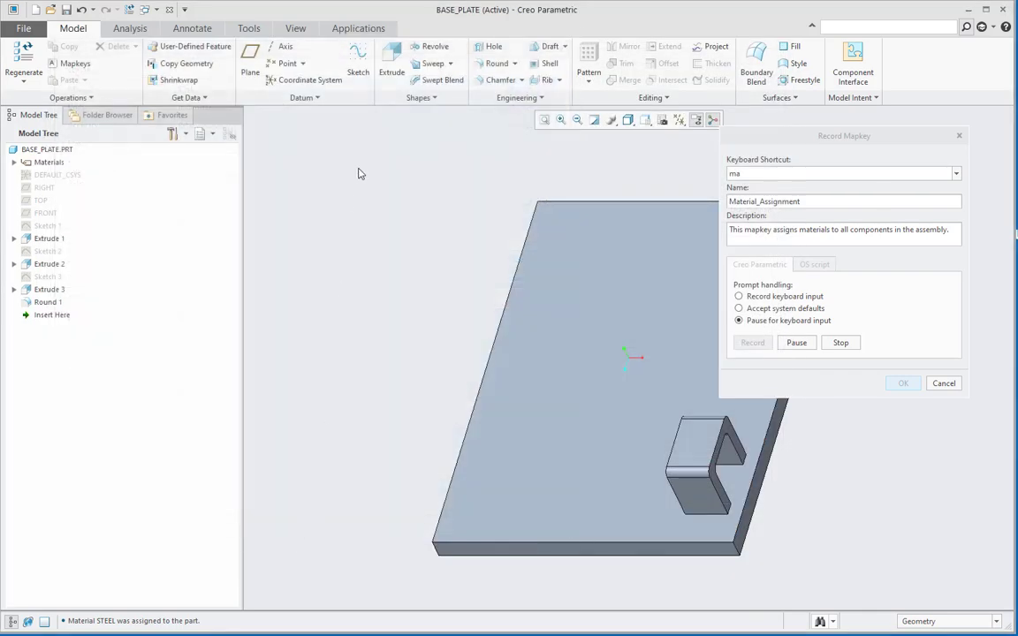
Close the BASE_PLATE window, stop and save the ma recording, and close Mapkeys.
left_click(171, 11)
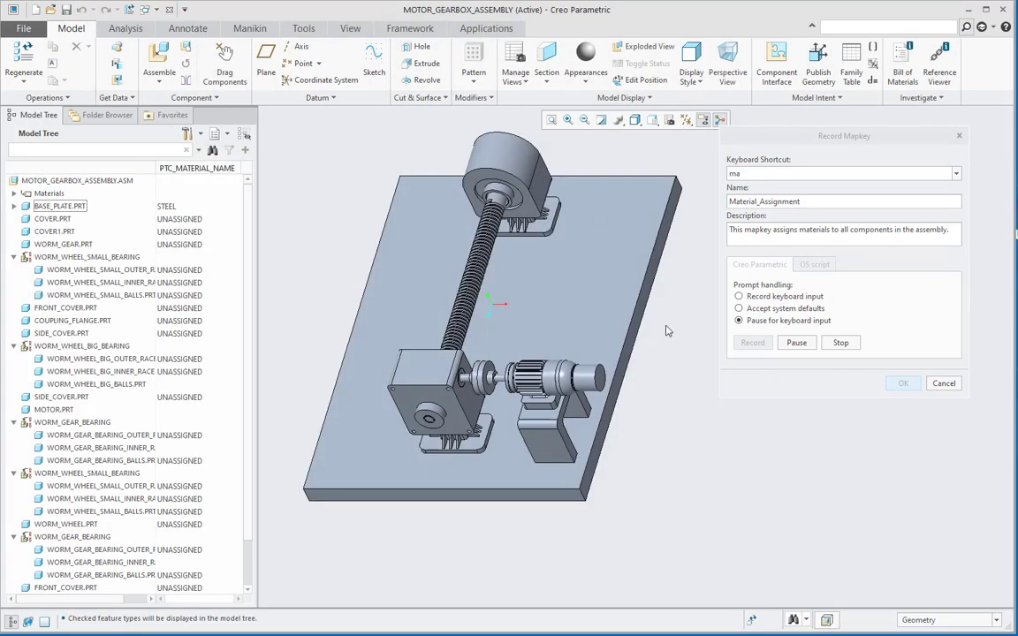
left_click(842, 343)
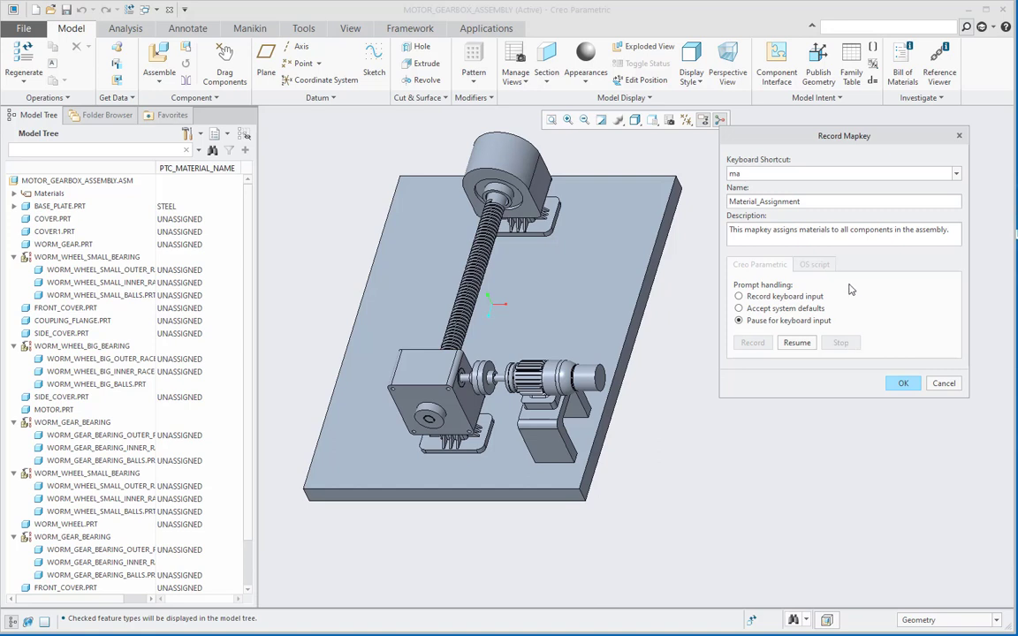
left_click(903, 383)
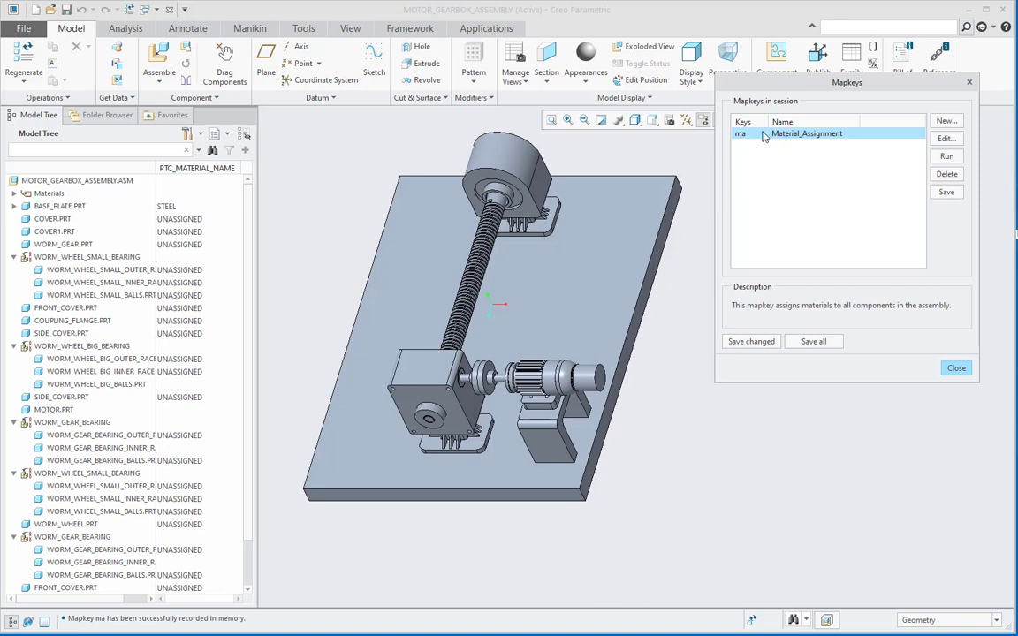
left_click(957, 368)
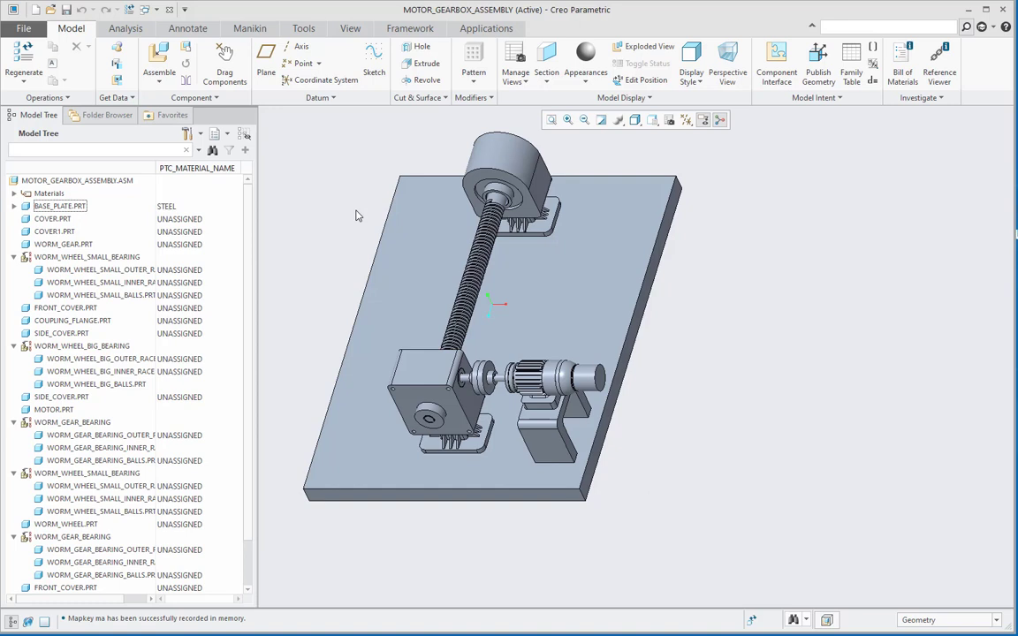
Run the ma mapkey on COVER.PRT, assign tipure.mtl from Legacy-Materials, and resume.
left_click(53, 220)
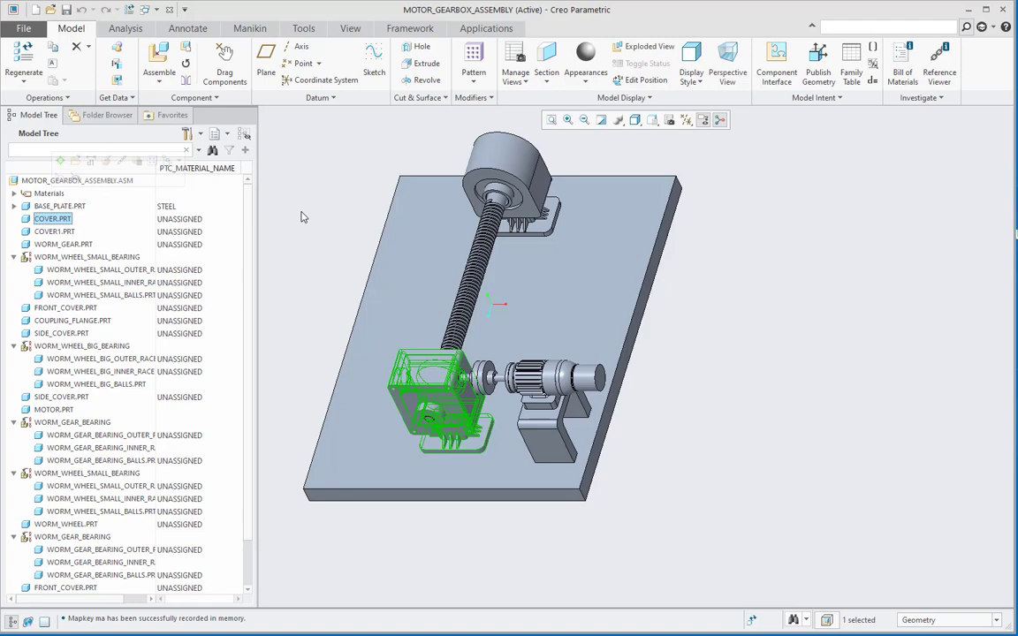
key("m")
key("a")
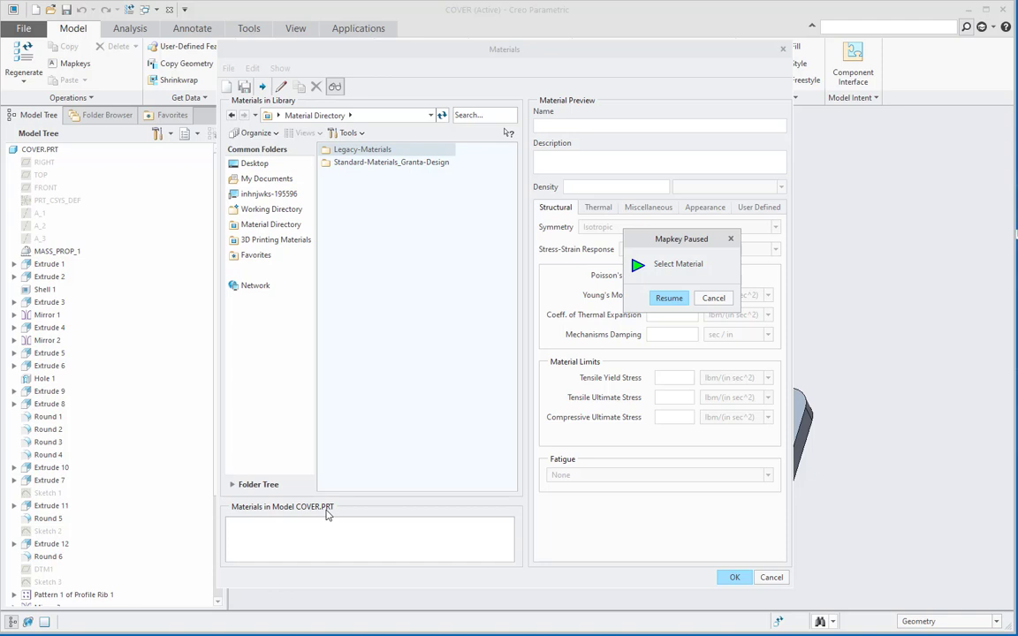
double_click(359, 150)
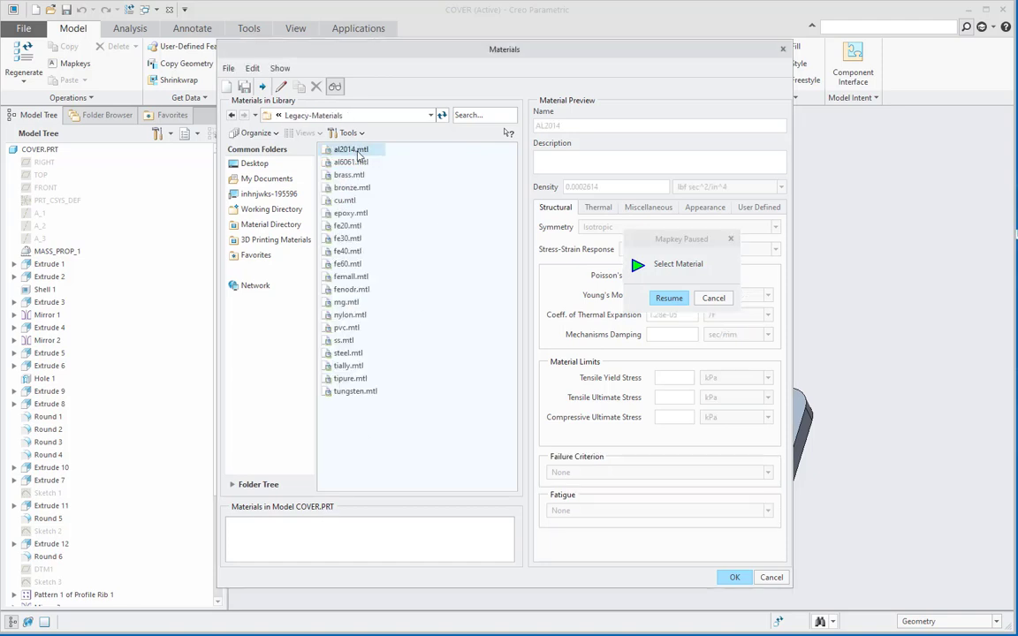
left_click(350, 378)
right_click(351, 379)
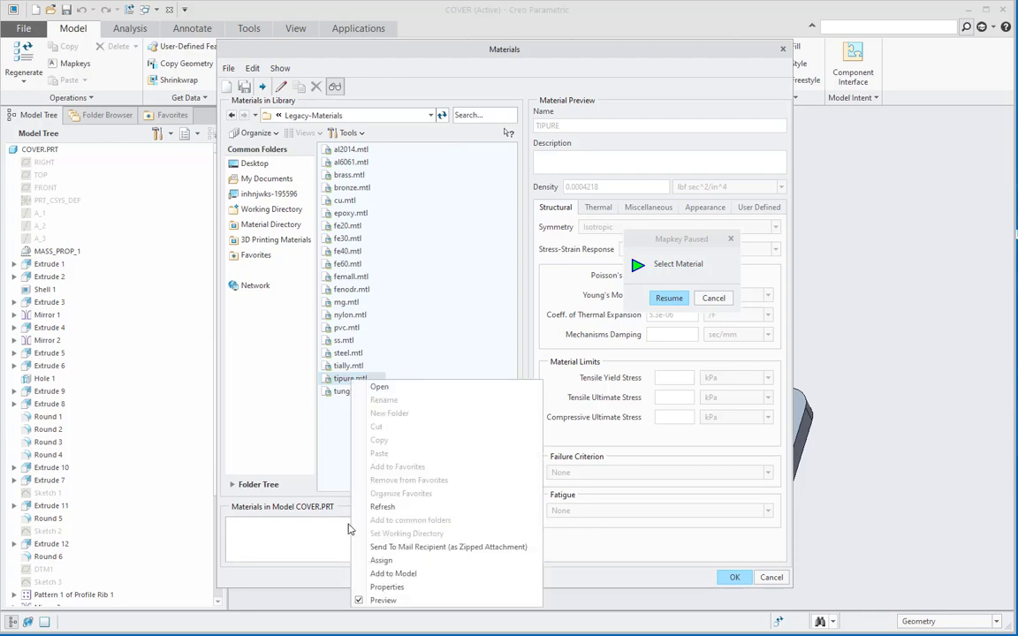
left_click(381, 562)
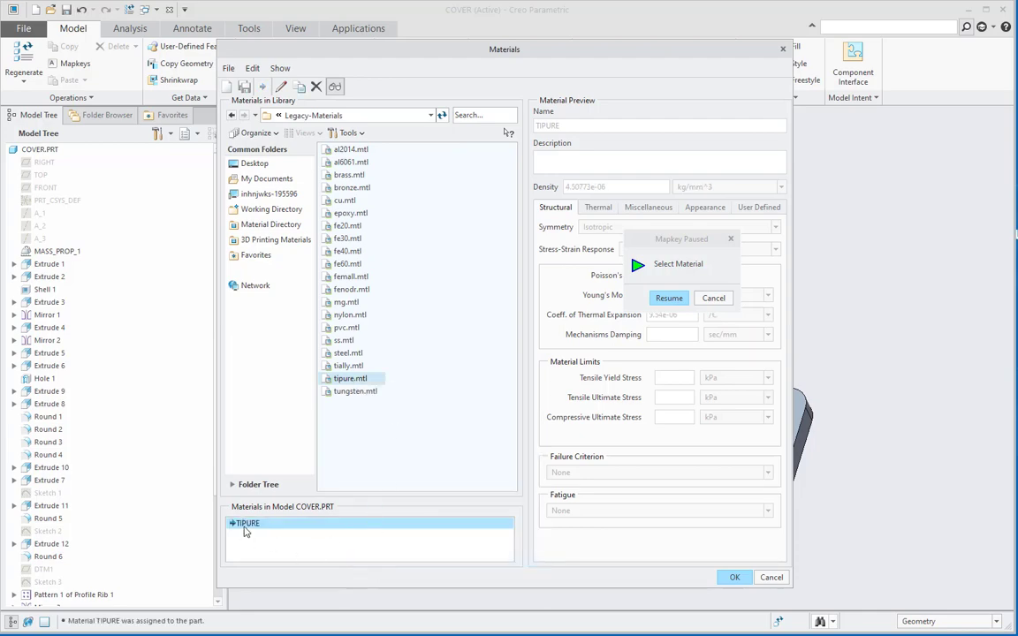
left_click(669, 298)
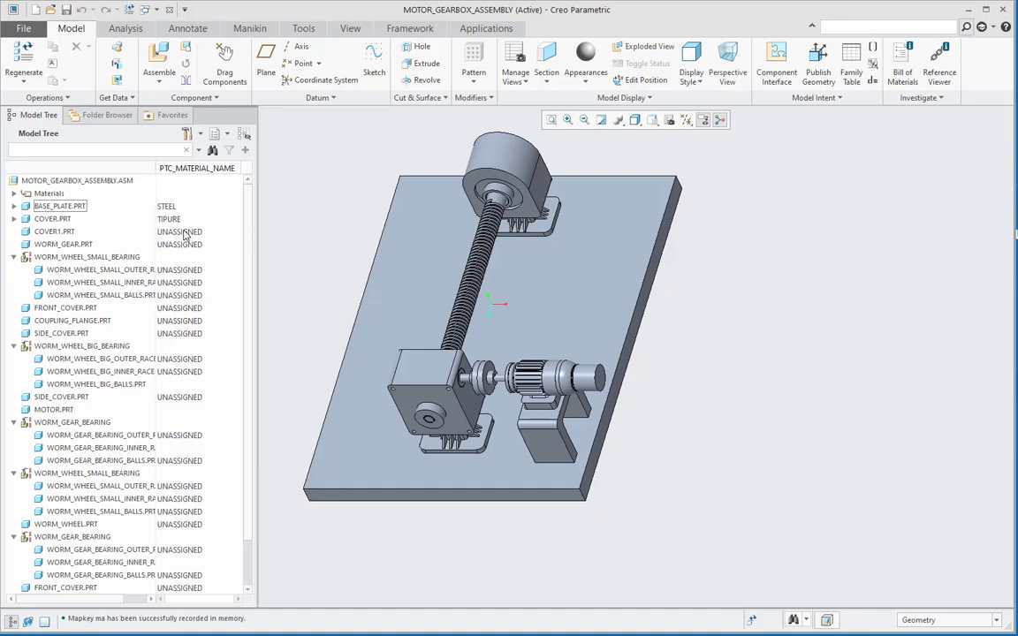
Run ma on COVER1.PRT, assign mg.mtl from Legacy-Materials, and let the mapkey finish.
left_click(55, 232)
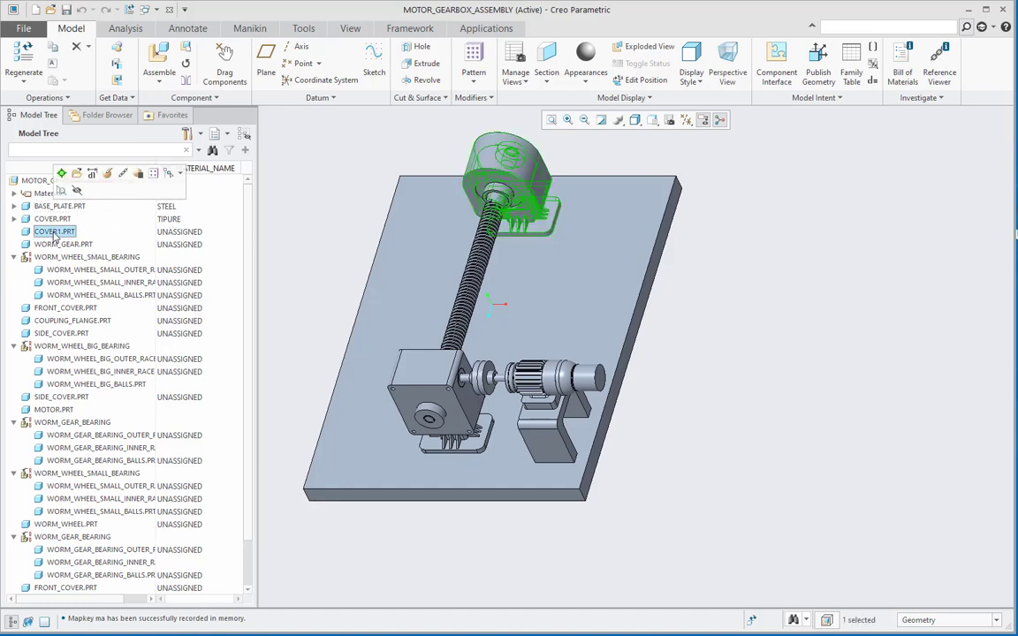
key("m")
key("a")
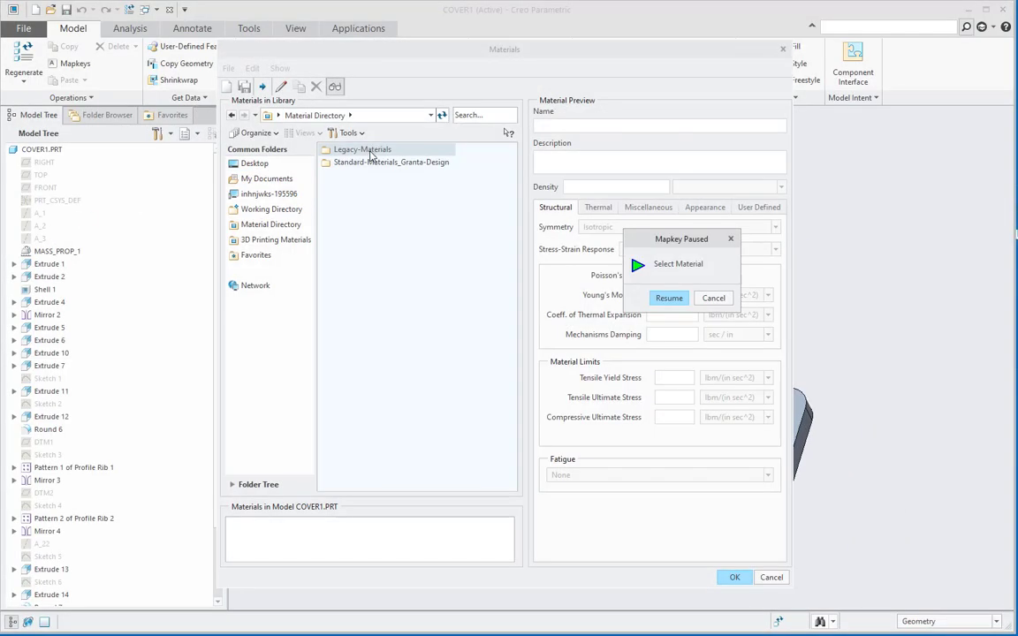
double_click(371, 151)
left_click(345, 304)
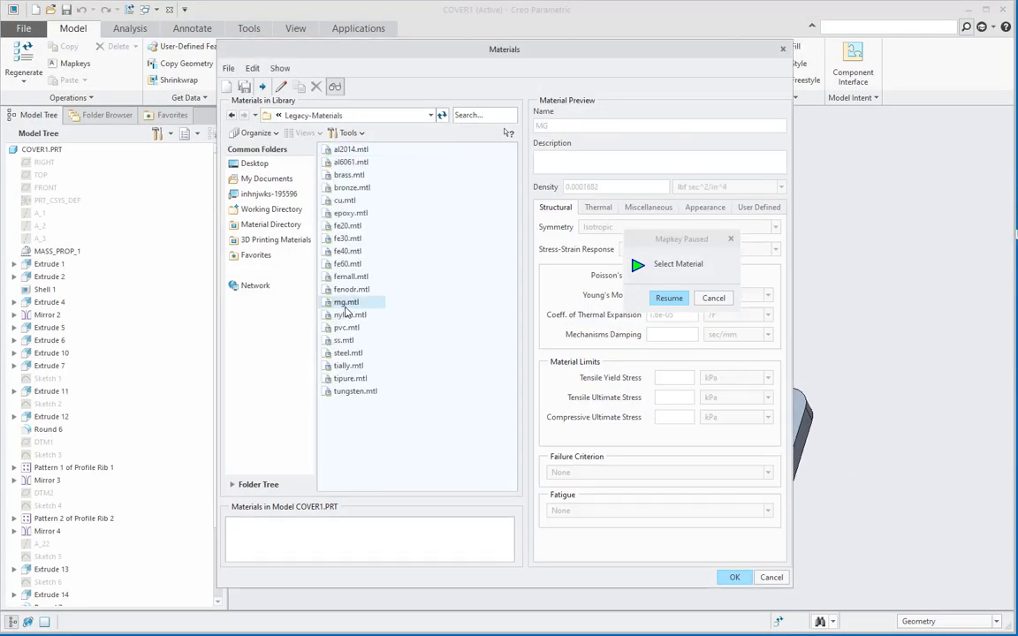
right_click(346, 308)
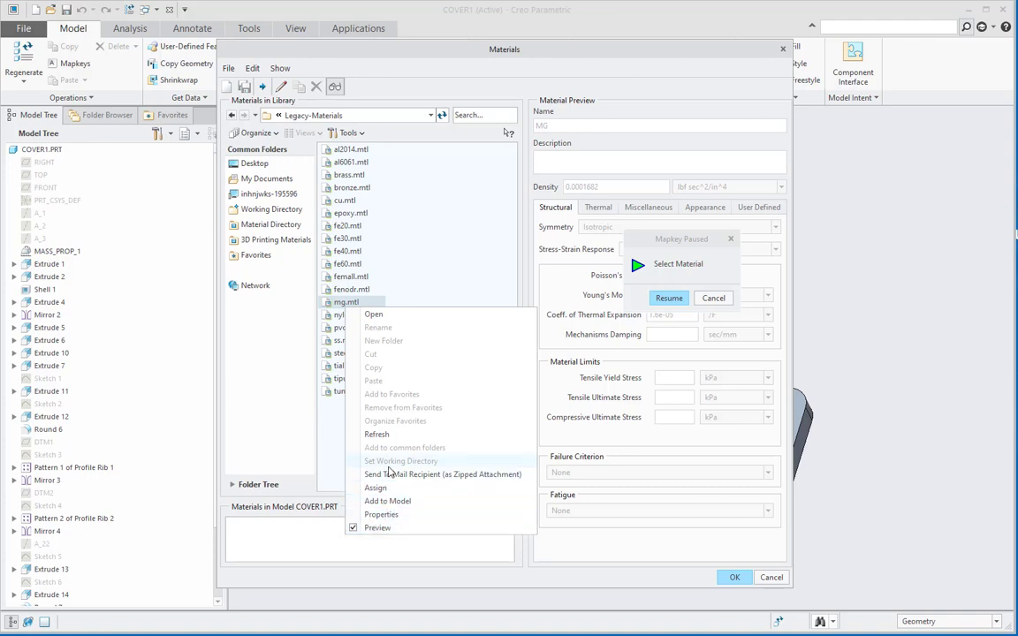
left_click(436, 287)
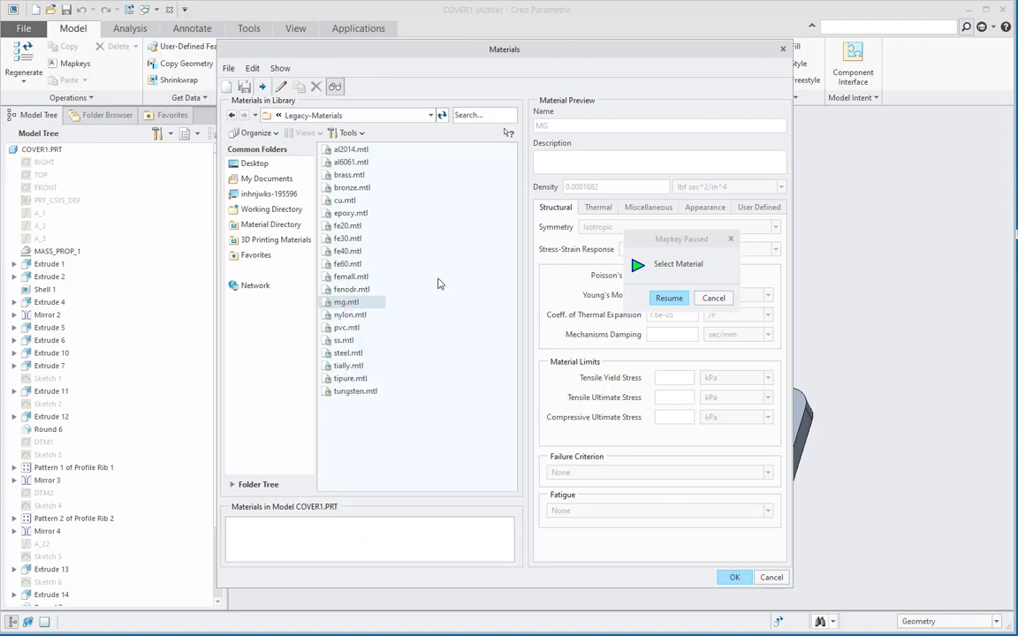
right_click(368, 306)
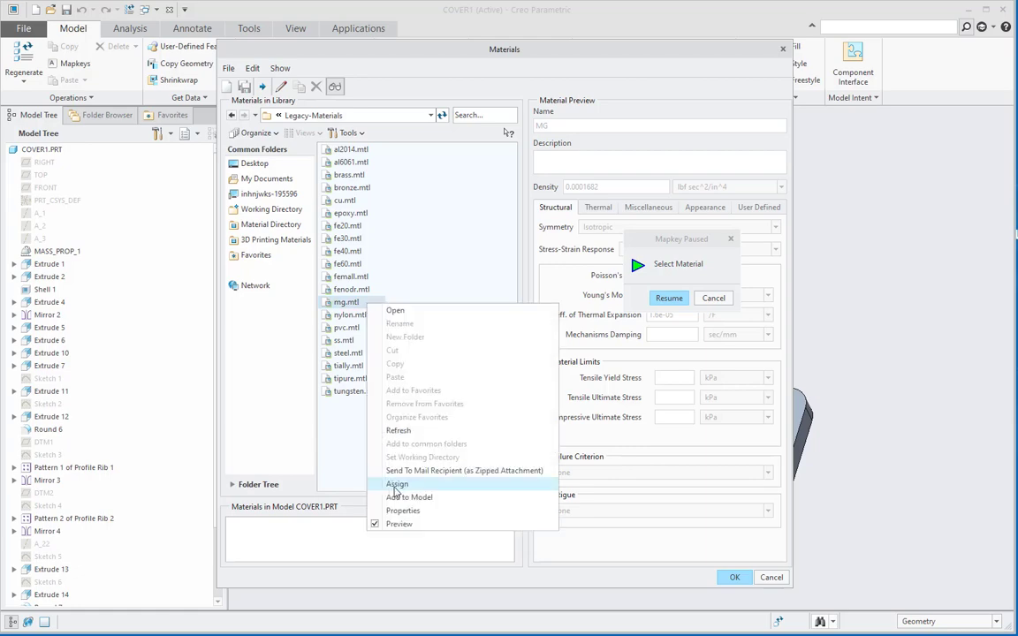
left_click(396, 485)
left_click(668, 299)
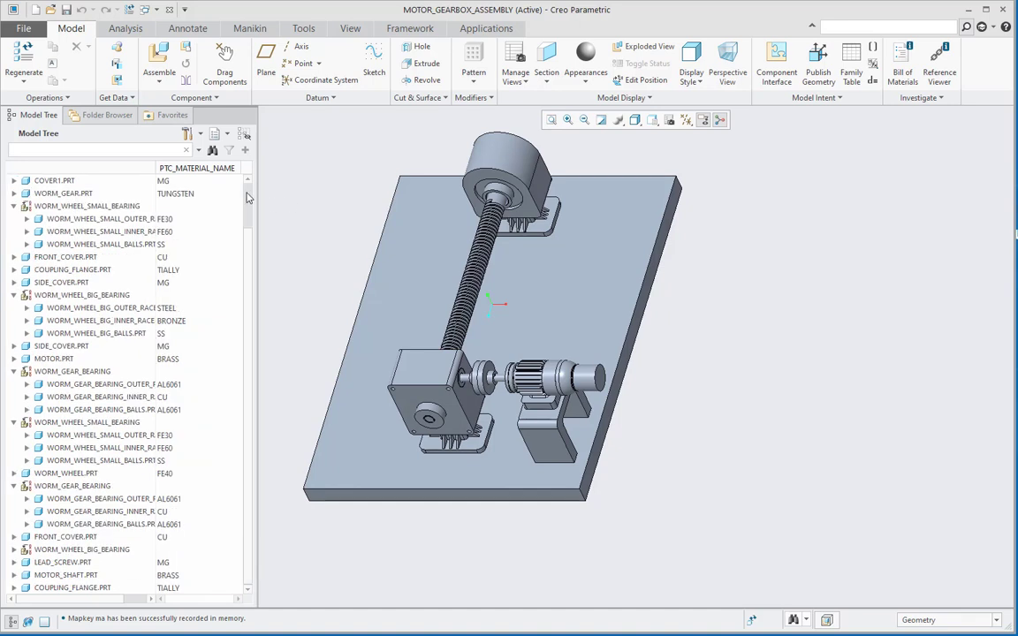
Widen the model tree panel and name column, then pan the assembly view right.
left_click_drag(256, 189, 358, 189)
left_click_drag(166, 168, 209, 167)
scroll(354, 245, "up", 1)
scroll(354, 244, "up", 1)
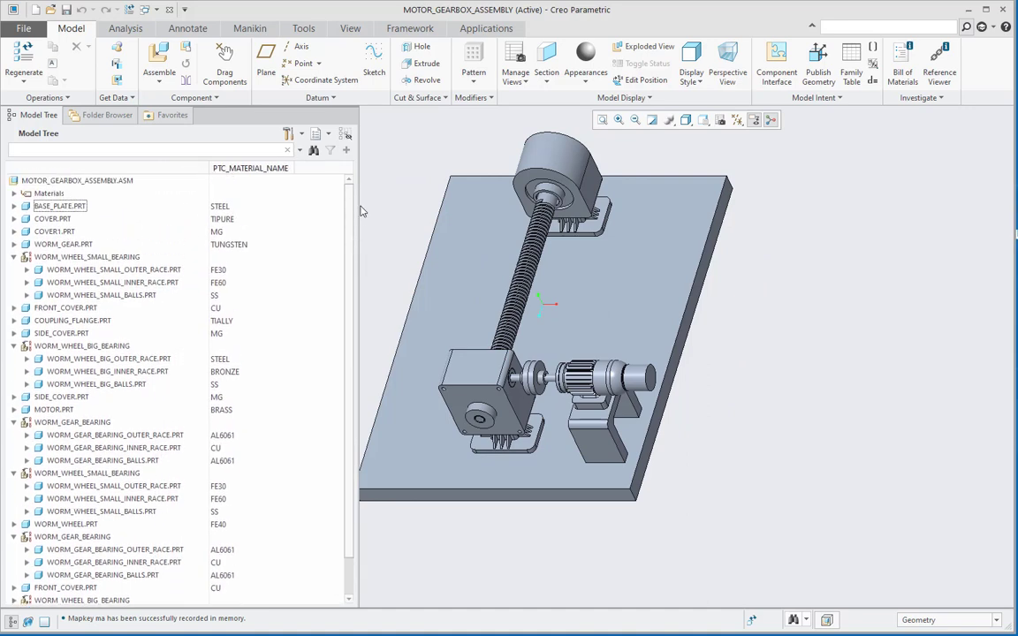
scroll(354, 247, "down", 2)
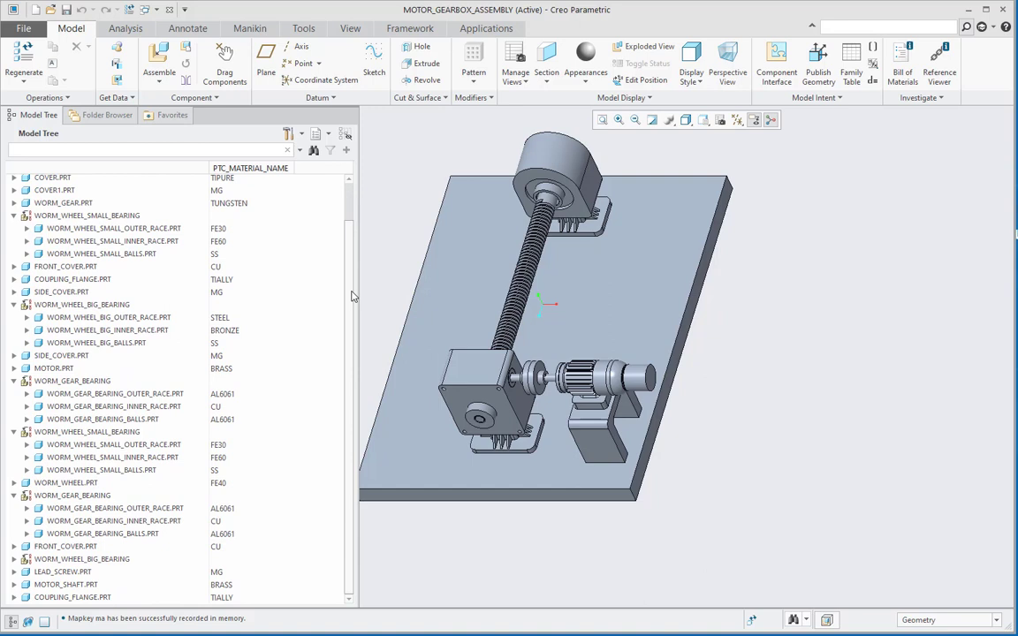
scroll(352, 296, "up", 2)
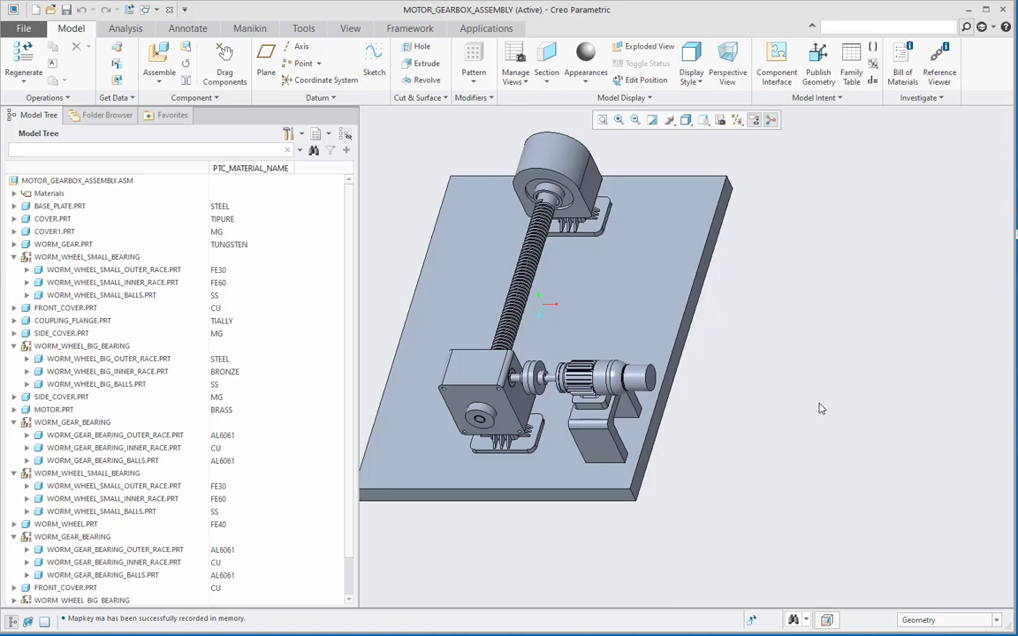
middle_click_drag(833, 399, 883, 393, "shift")
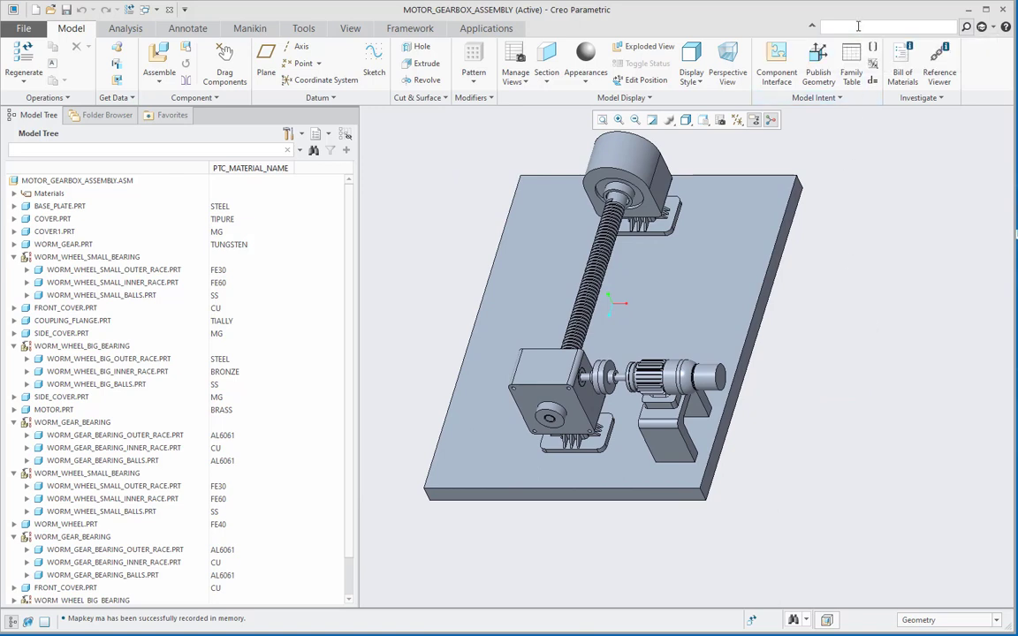
From the map command's mapkey list, start a new mapkey with shortcut mr.
type("map")
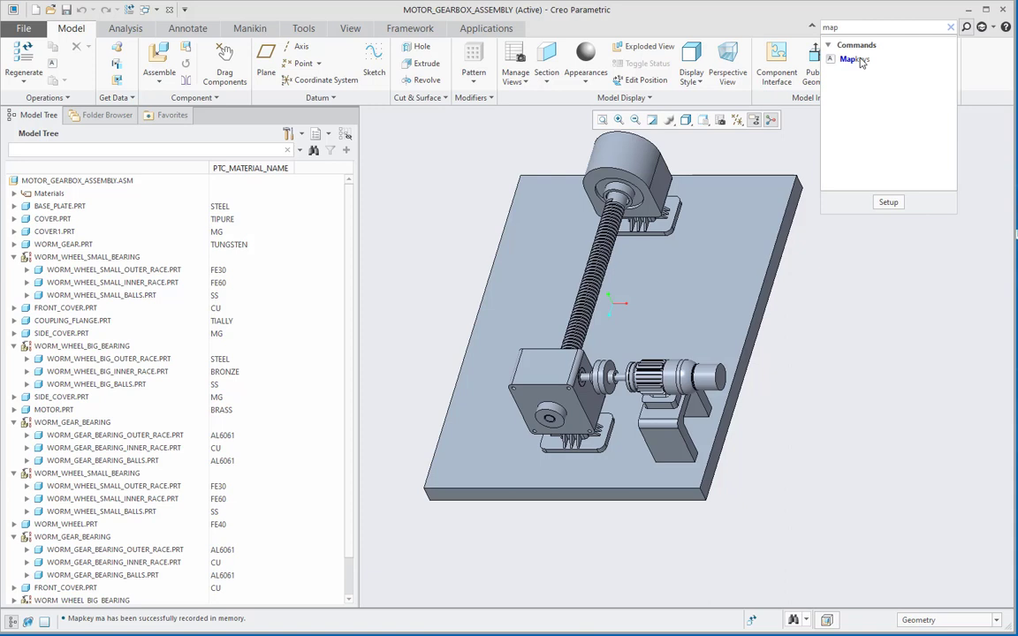
left_click(855, 59)
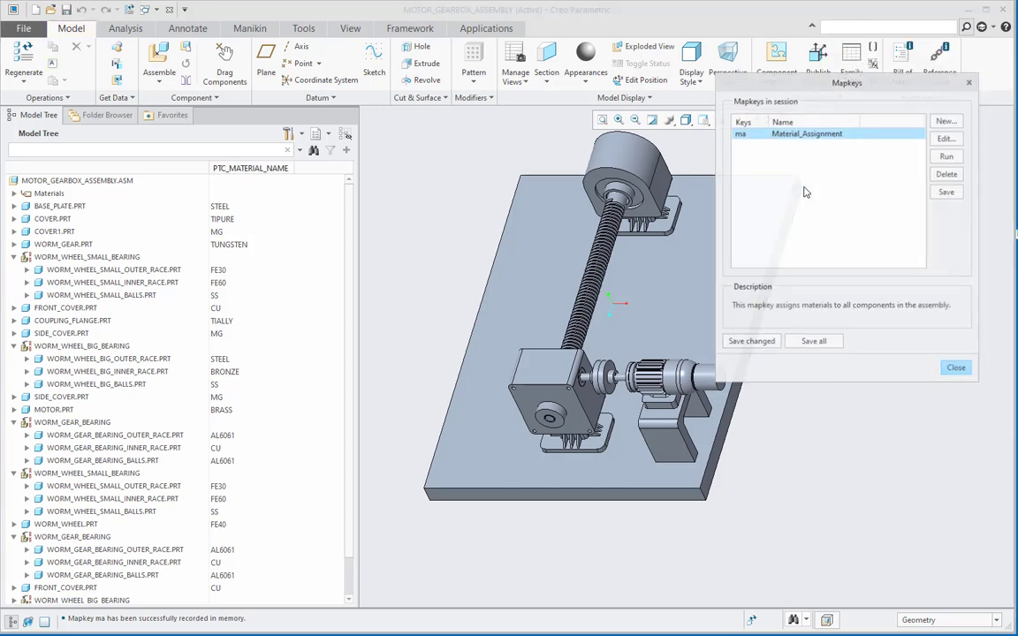
left_click(945, 121)
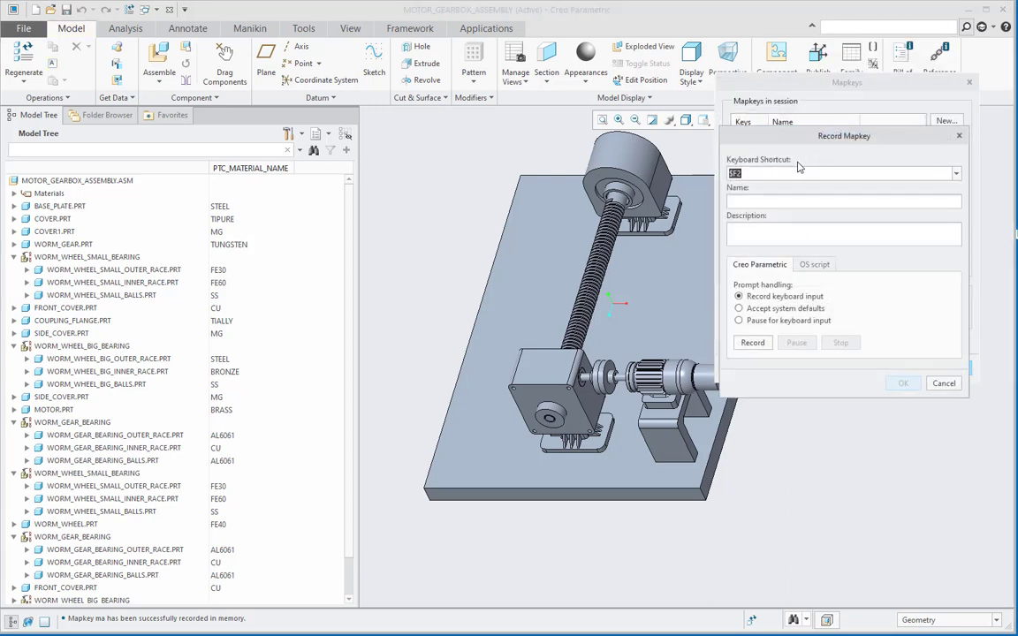
type("mr")
Copy Material_Removal from the Notepad notes into the mapkey's Name field.
key("alt+Tab")
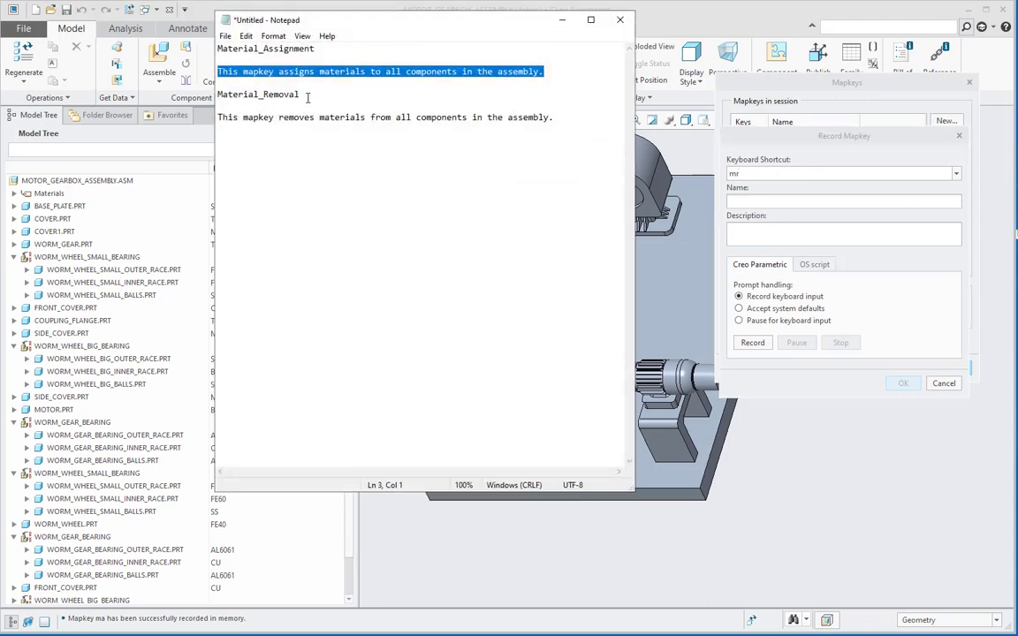
left_click_drag(308, 97, 216, 94)
right_click(214, 84)
left_click(256, 129)
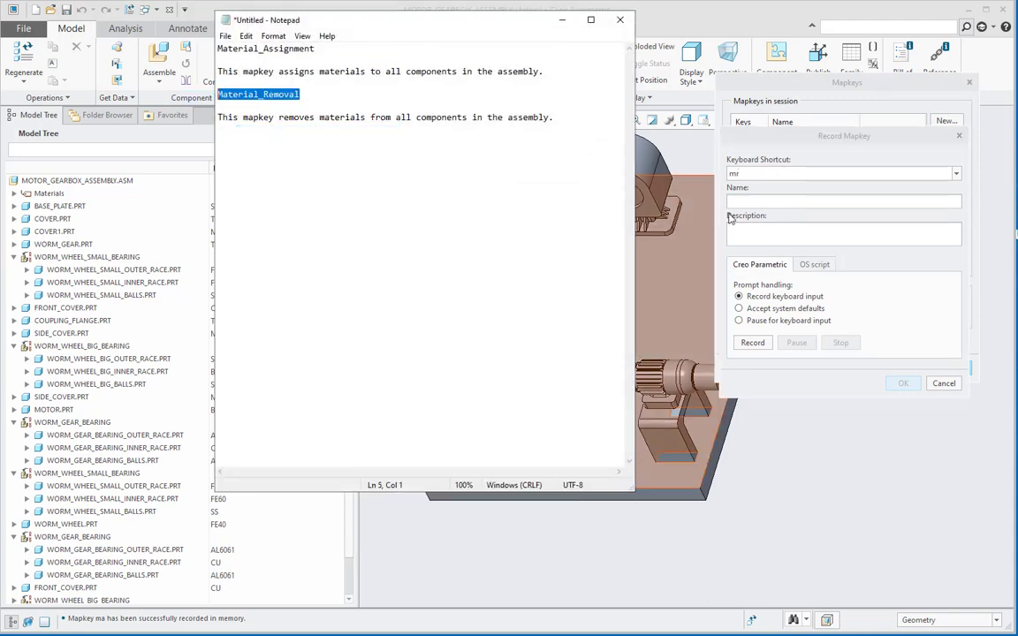
left_click(758, 204)
key("ctrl+v")
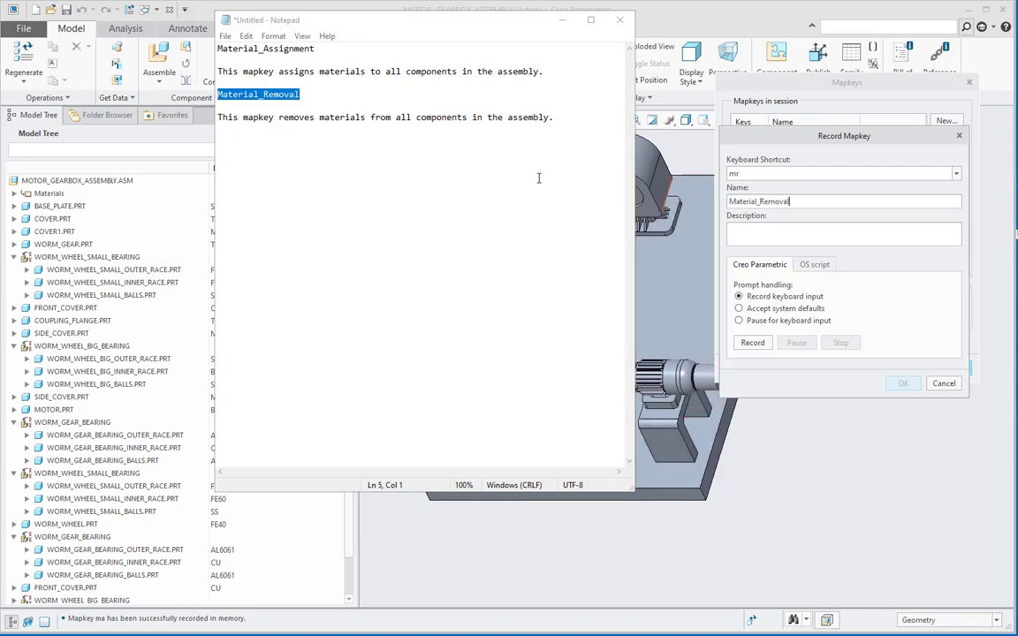
Copy the sentence about removing materials from all components into Description.
left_click(556, 118)
left_click(231, 121, "shift")
key("shift+Home")
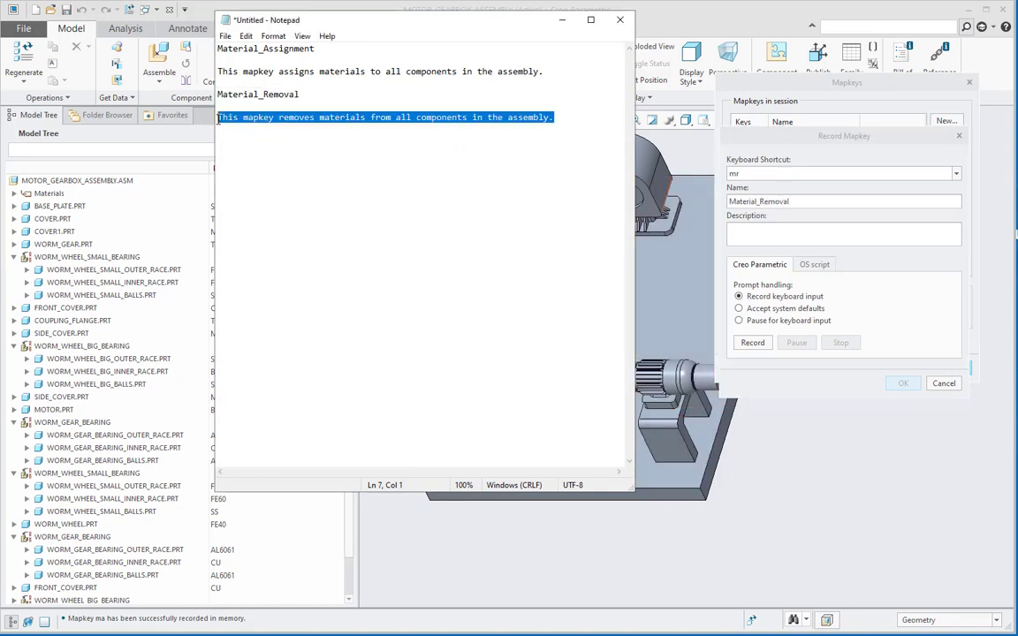
right_click(217, 119)
left_click(251, 156)
left_click(562, 23)
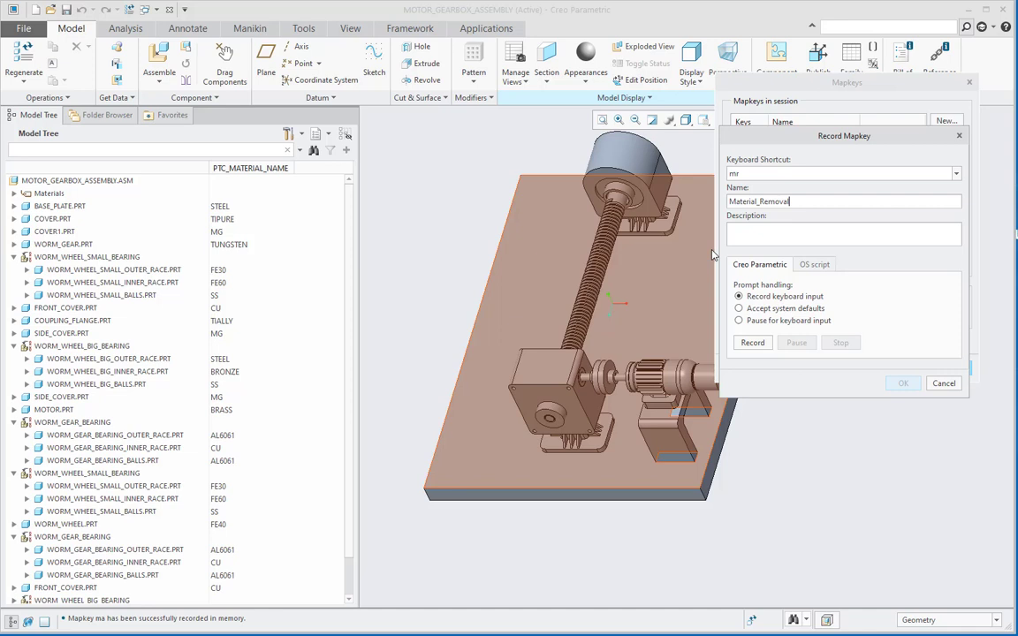
key("ctrl+v")
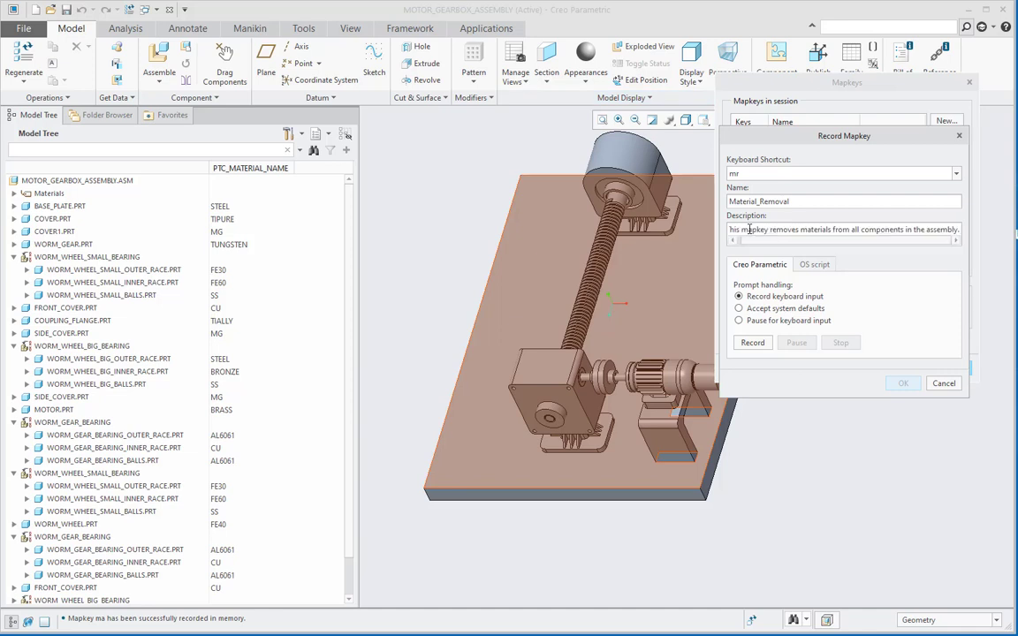
Select BASE_PLATE.PRT, start recording the mapkey, and open the part in its own window.
left_click(62, 206)
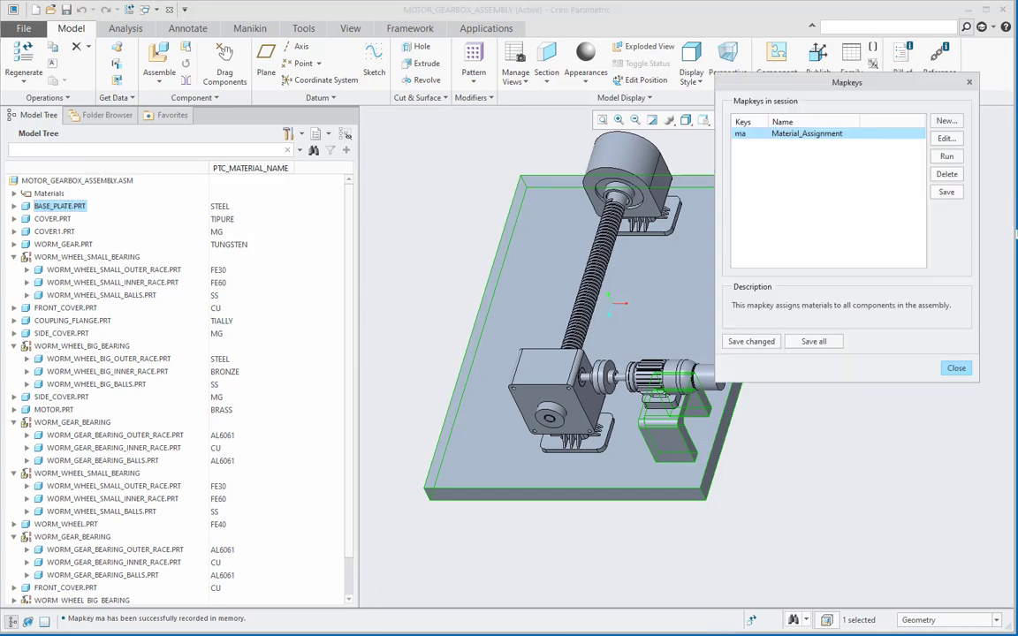
left_click(559, 610)
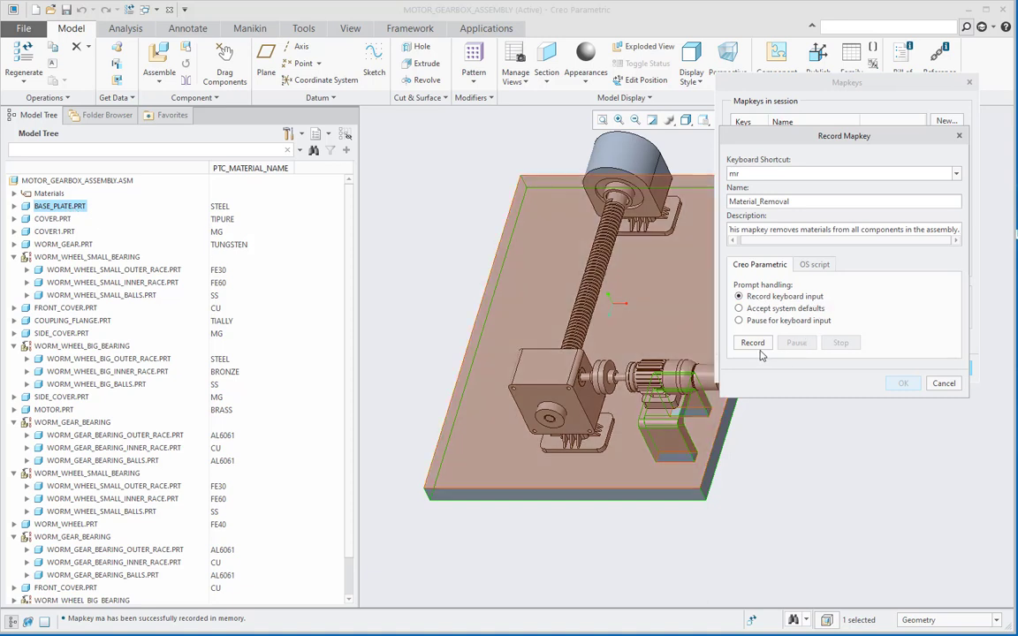
left_click(753, 343)
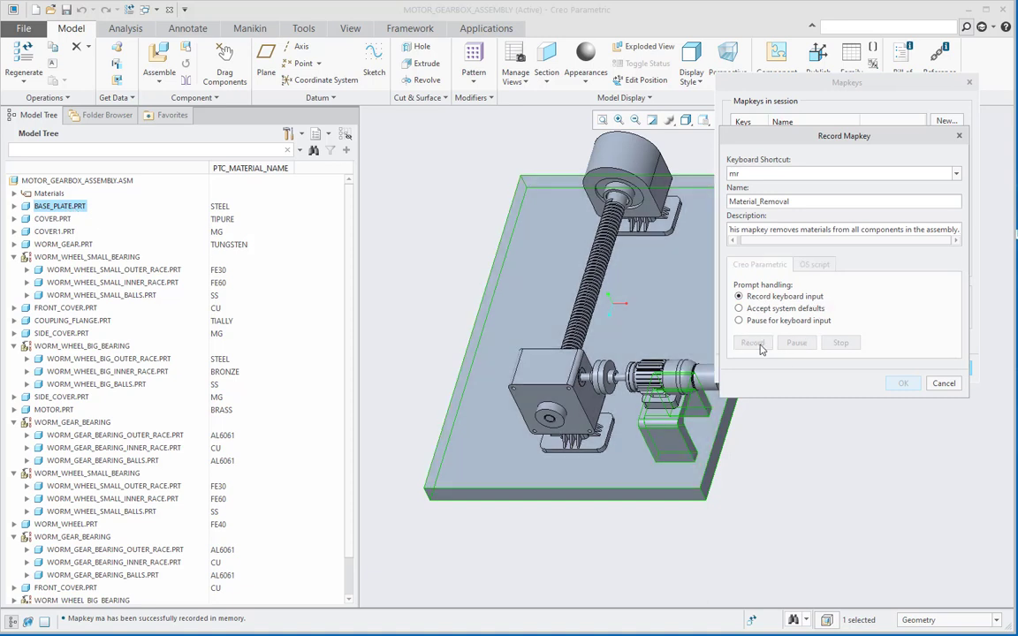
right_click(64, 212)
left_click(81, 164)
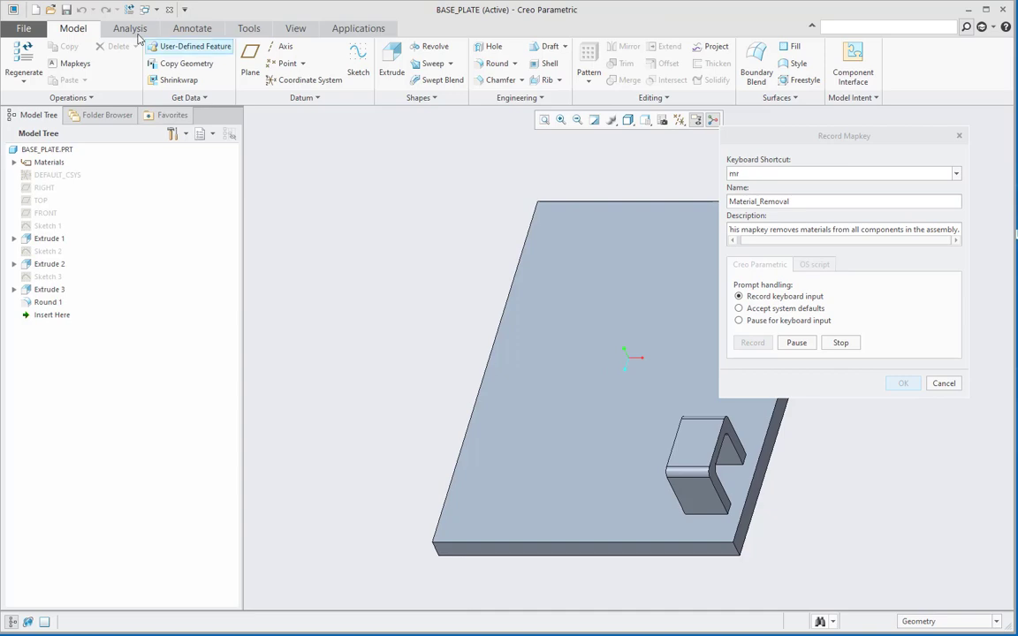
Unassign and delete the base plate's STEEL material via Model Properties, confirming the change.
left_click(23, 29)
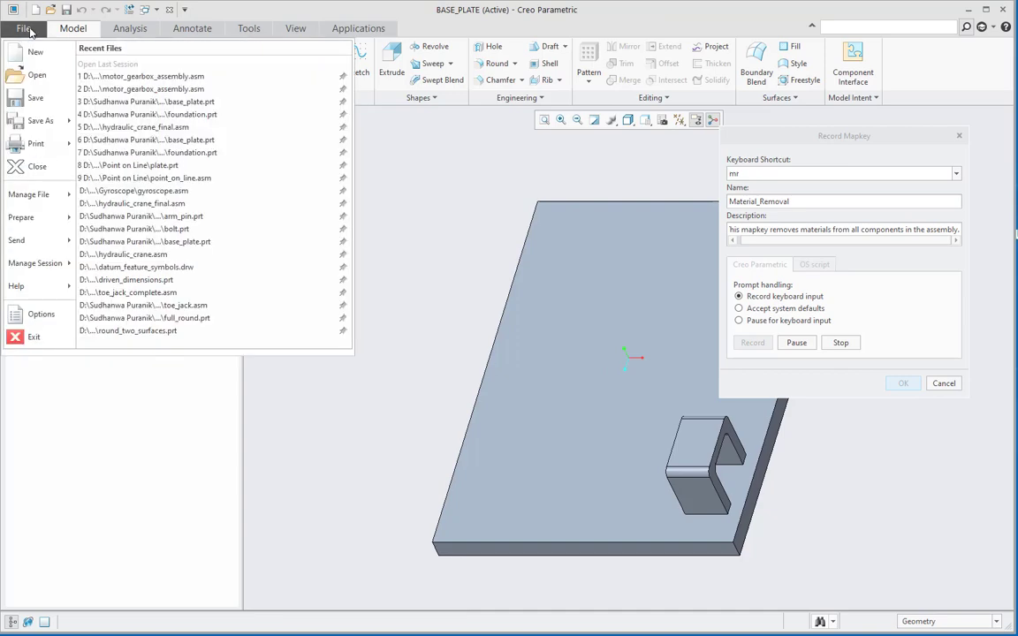
mouse_move(40, 218)
left_click(184, 78)
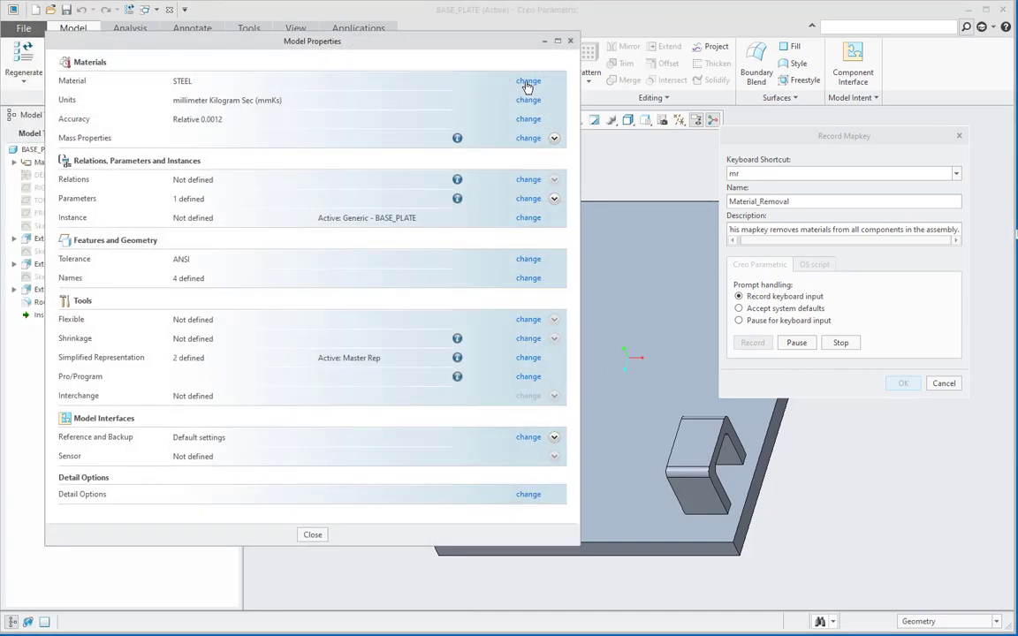
left_click(528, 82)
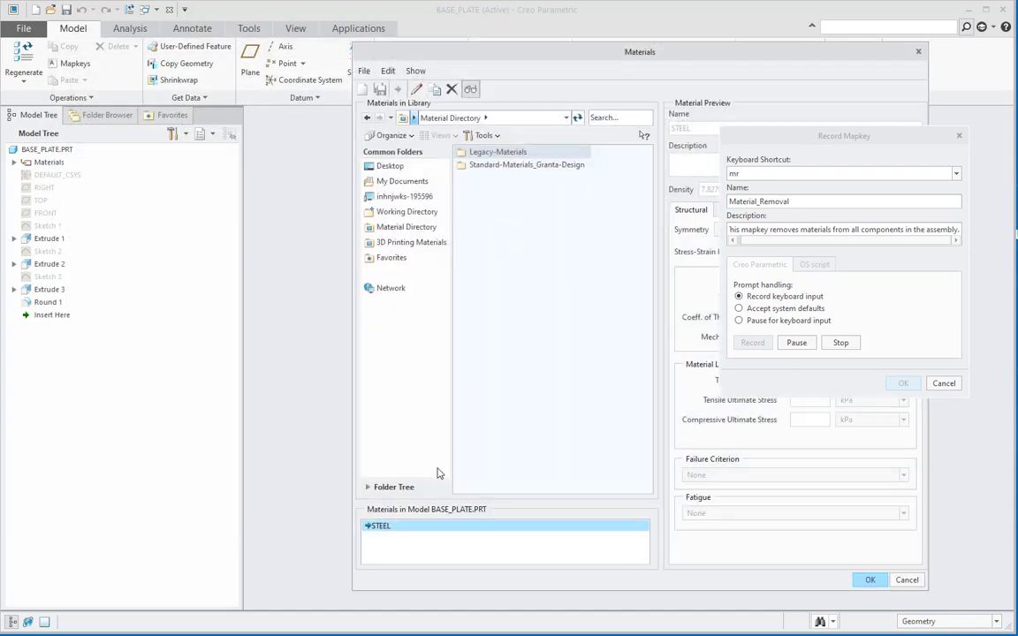
right_click(397, 530)
left_click(417, 533)
right_click(382, 528)
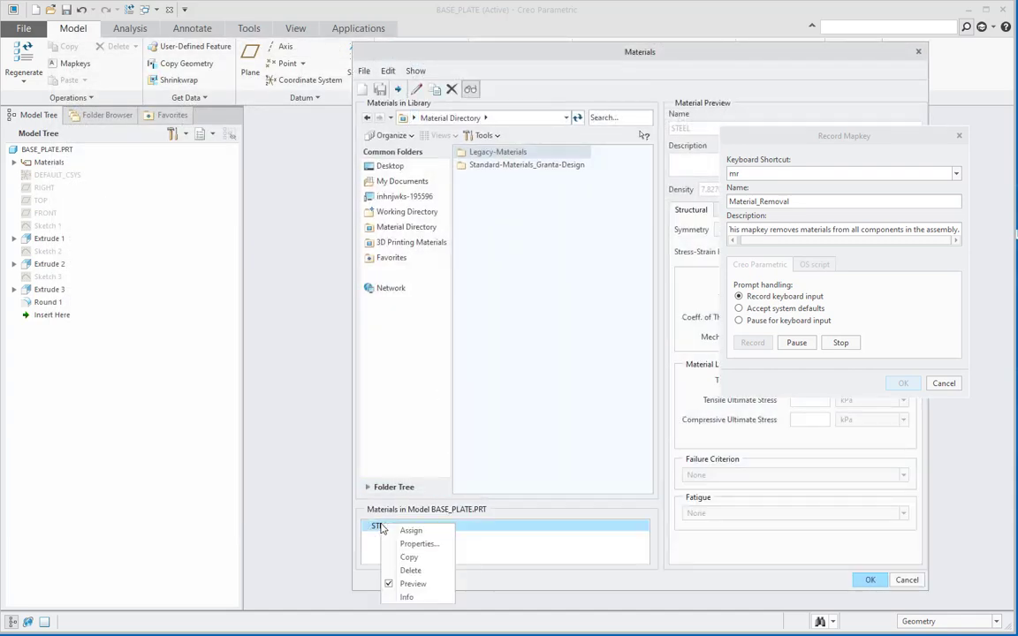
left_click(412, 570)
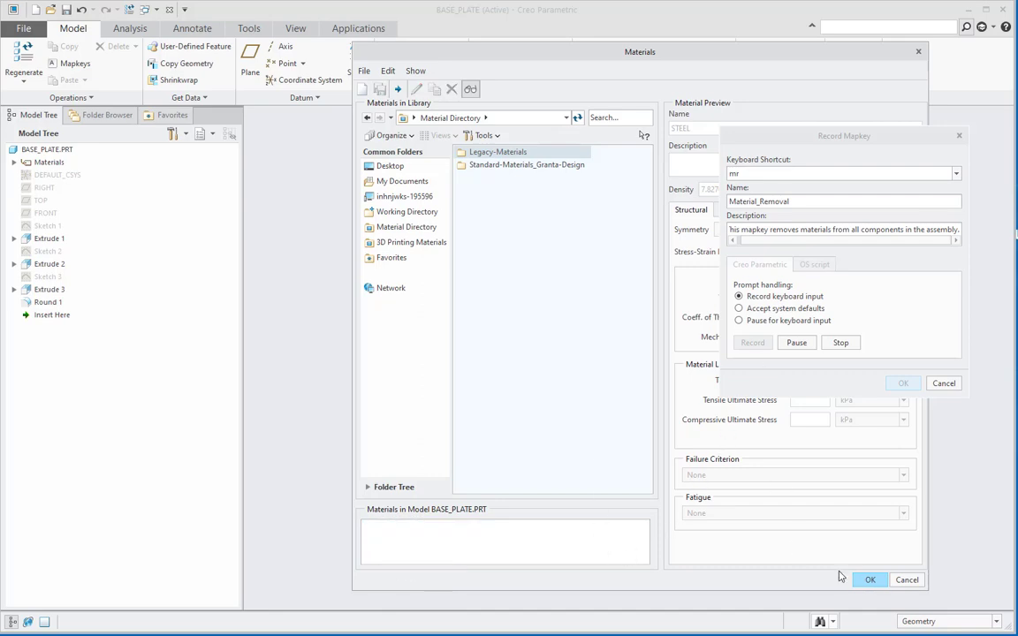
left_click(870, 580)
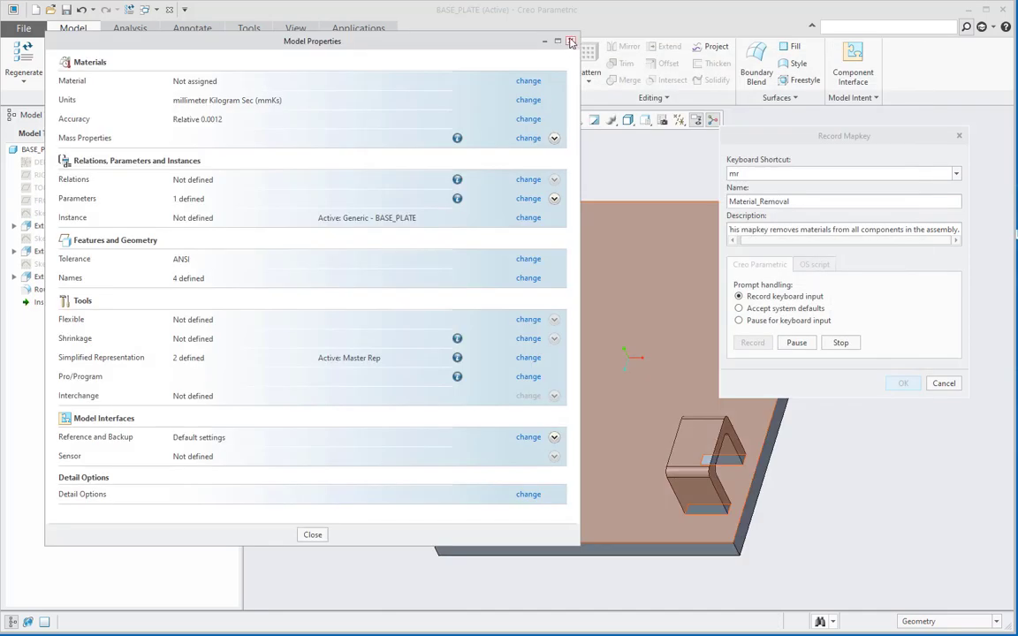
left_click(572, 42)
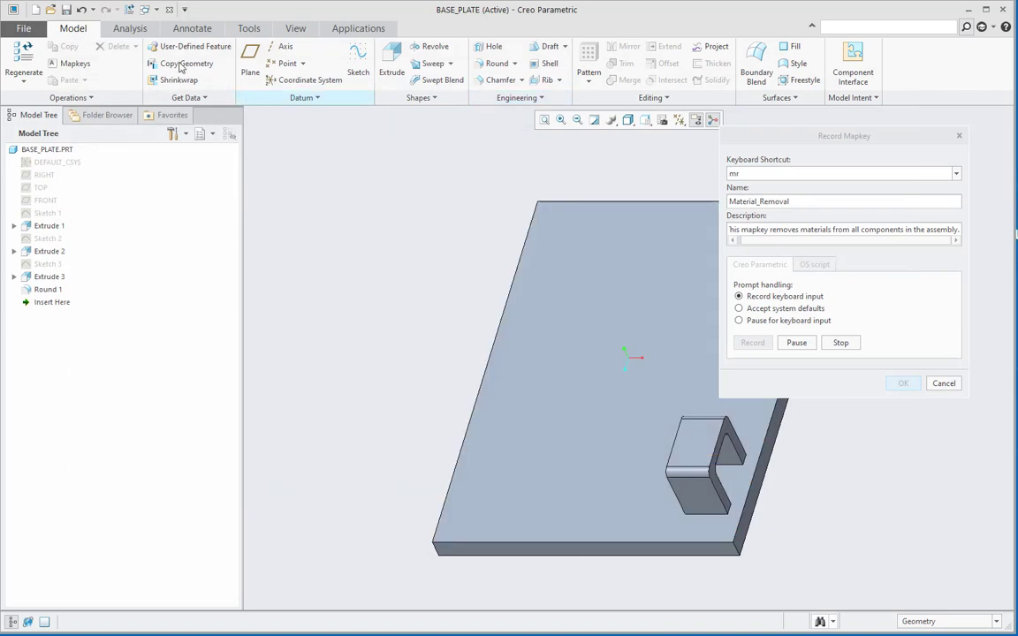
Close the base plate window, stop recording, save the mr mapkey, and close Mapkeys.
left_click(169, 10)
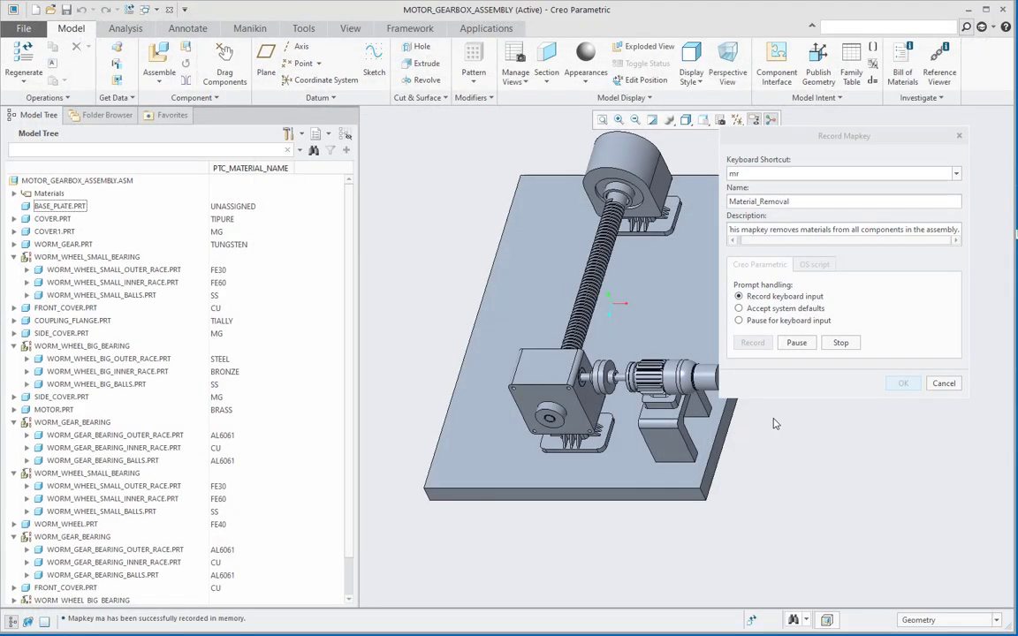
left_click(841, 345)
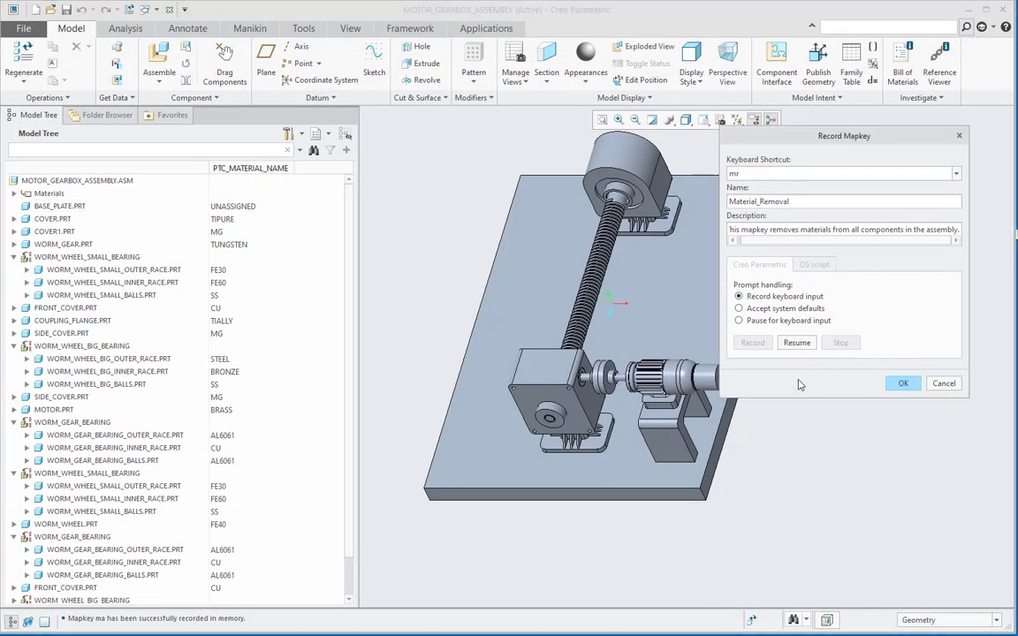
left_click(902, 384)
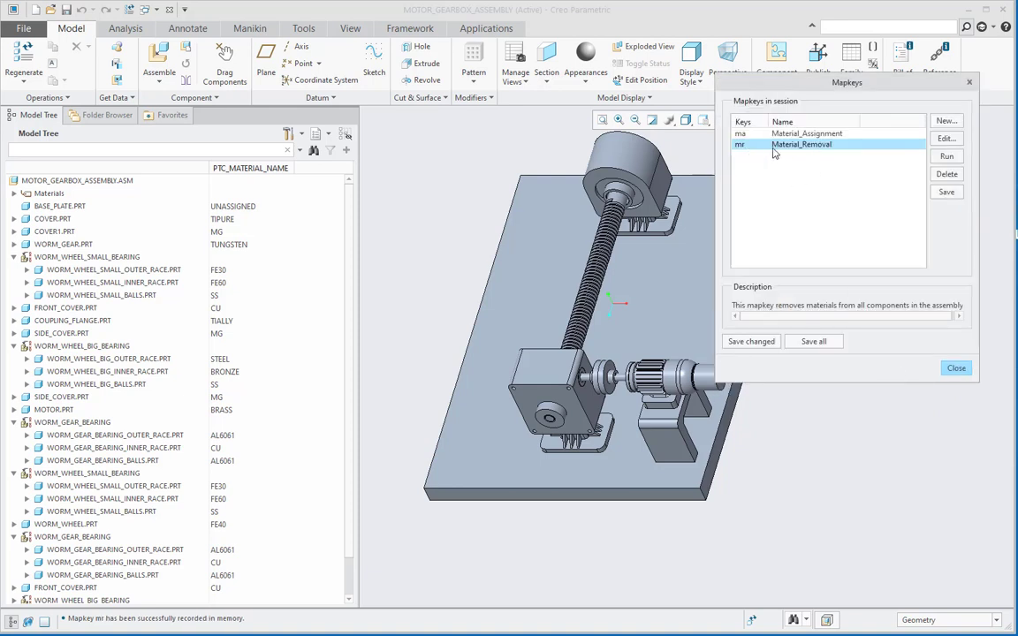
left_click(957, 370)
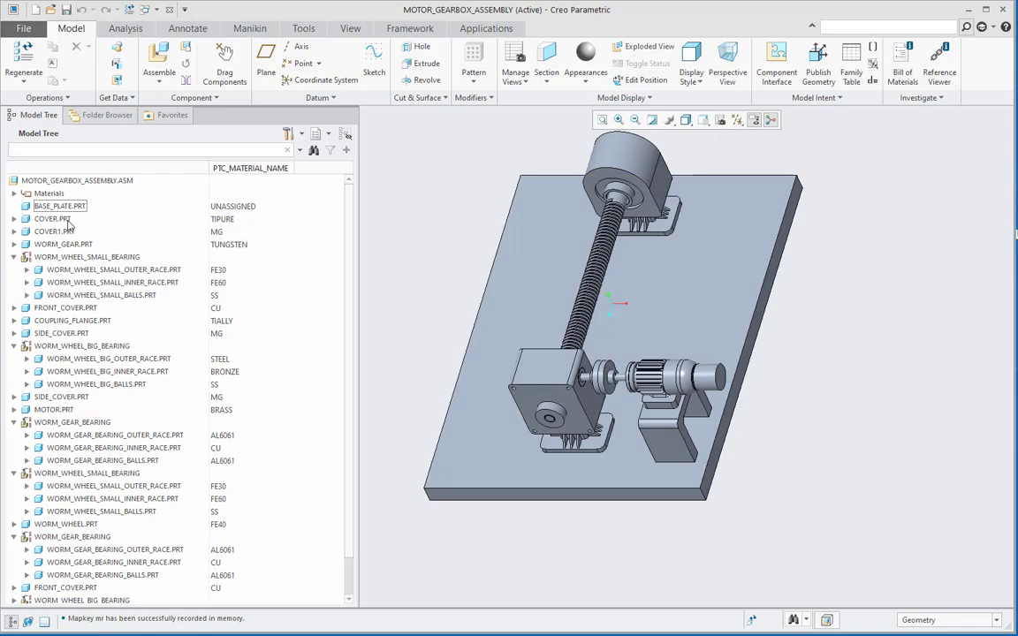
Run the mapkey on COVER.PRT and widen the tree to show its material.
left_click(53, 219)
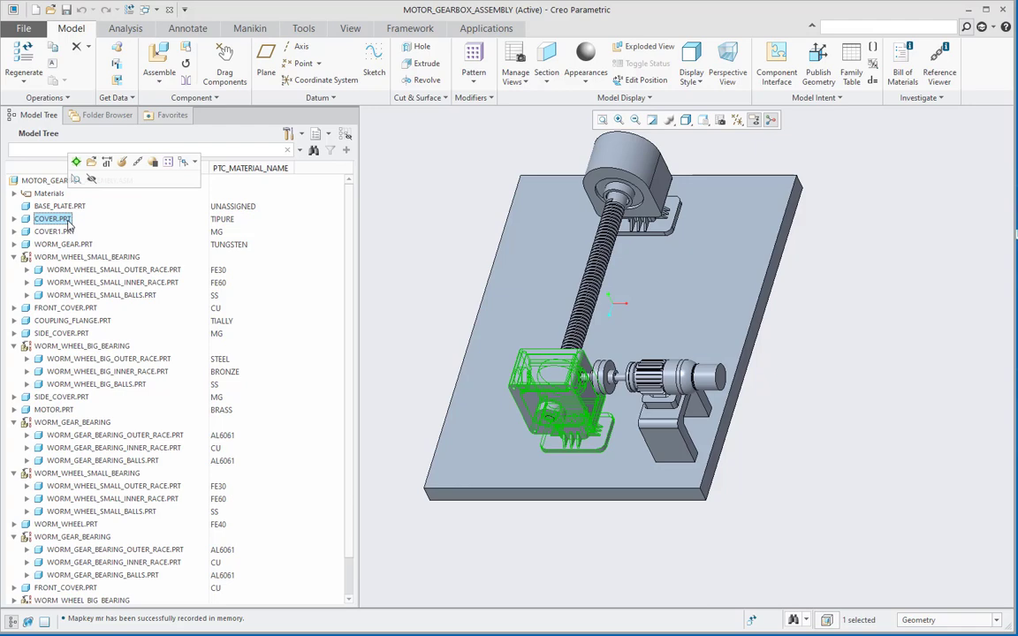
key("o")
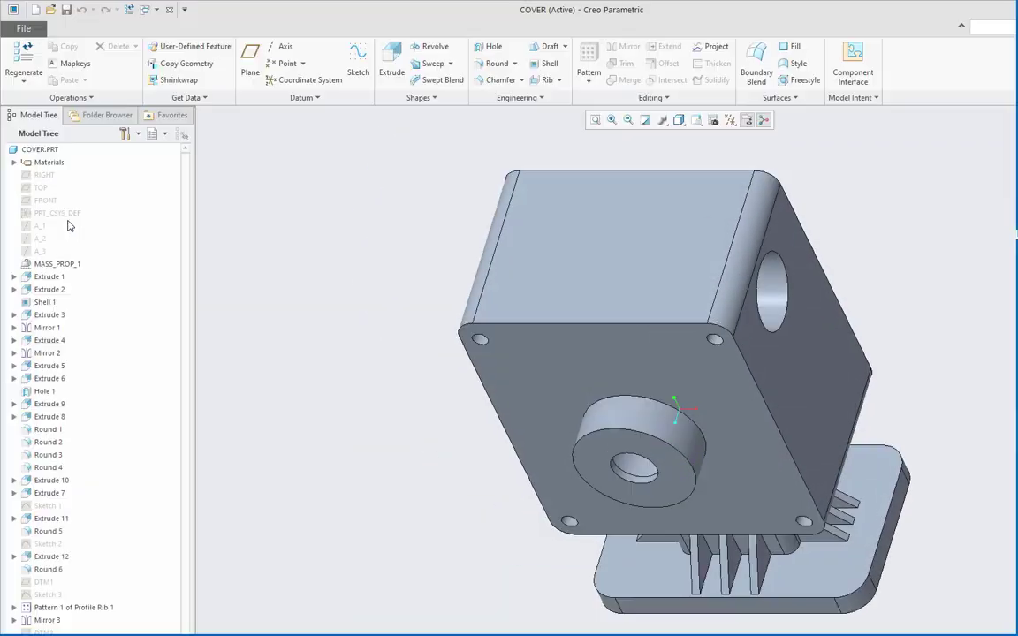
key("ctrl+w")
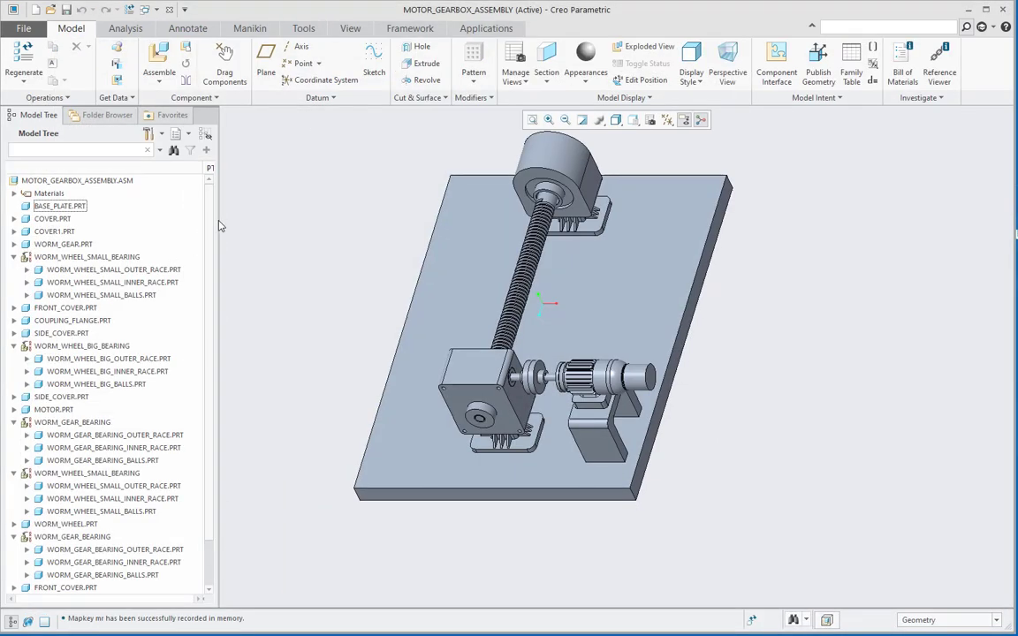
left_click_drag(218, 194, 357, 212)
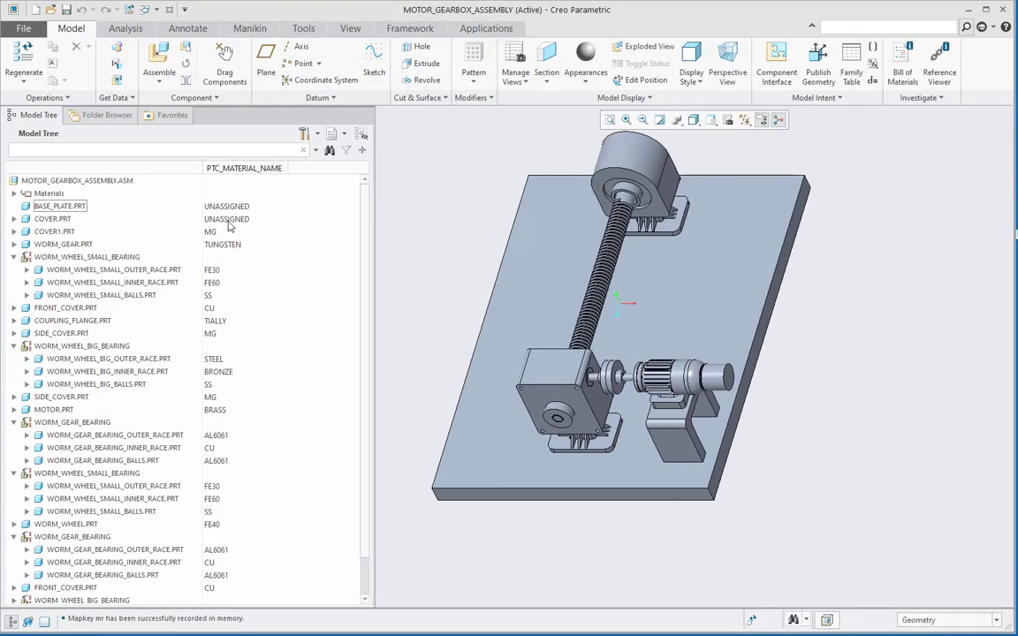
Run the mr mapkey on COVER1.PRT and widen the tree to check PTC_MATERIAL_NAME.
left_click(62, 232)
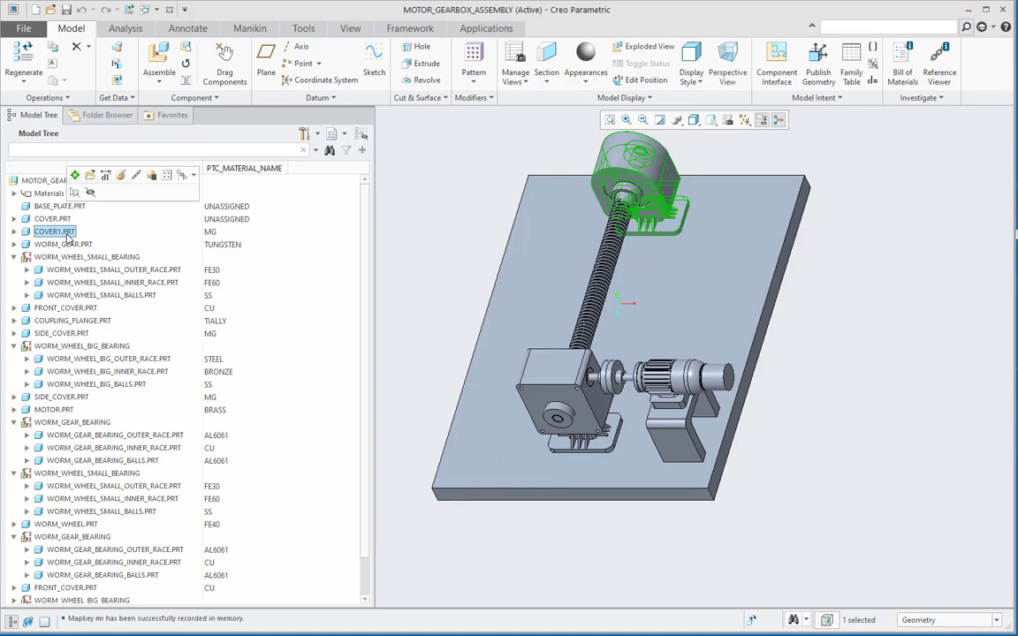
key("m")
key("r")
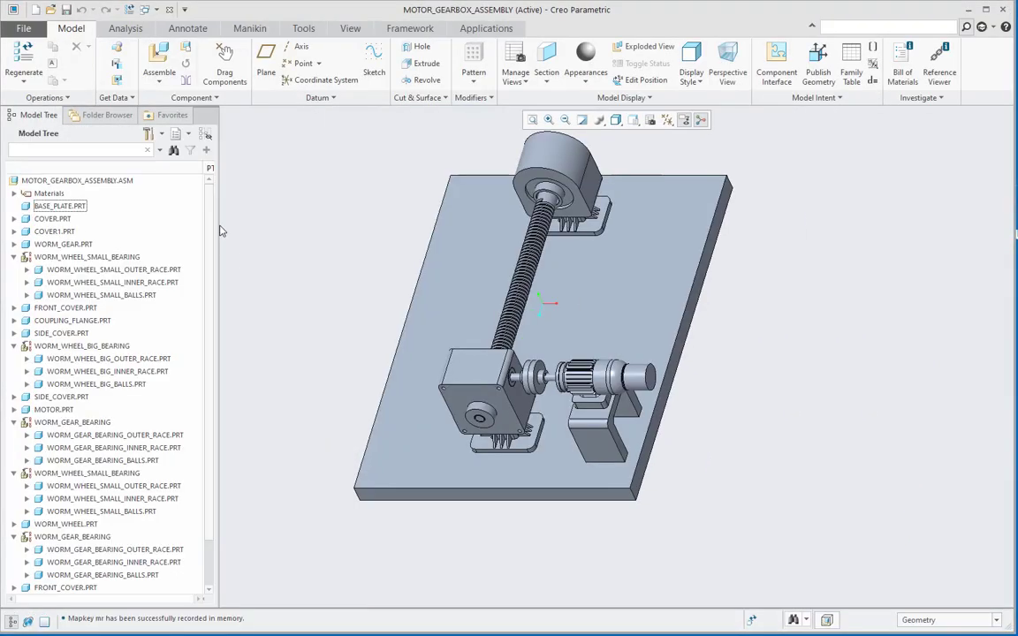
left_click_drag(219, 215, 332, 217)
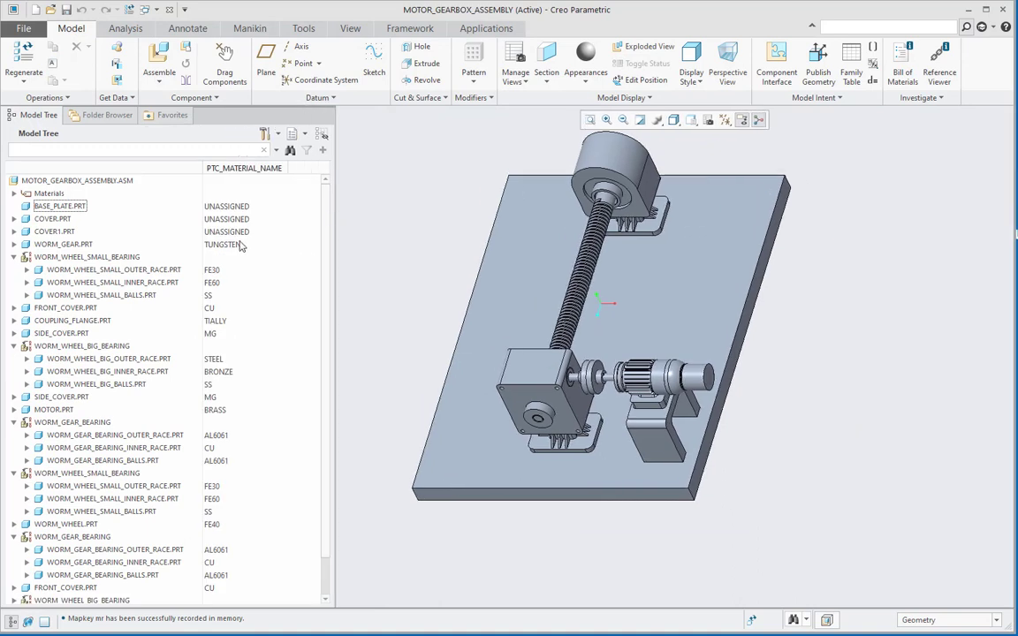